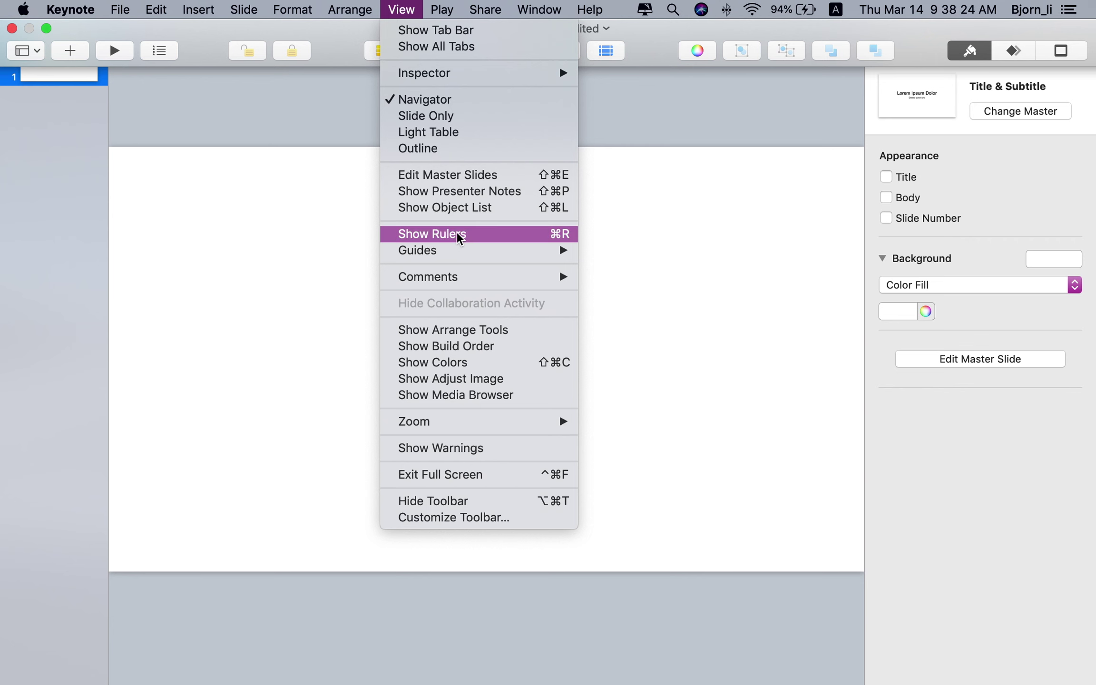
Add horizontal guides at the 50% and 40% ruler marks and a vertical guide at the 50% mark
drag(495, 41, 548, 367)
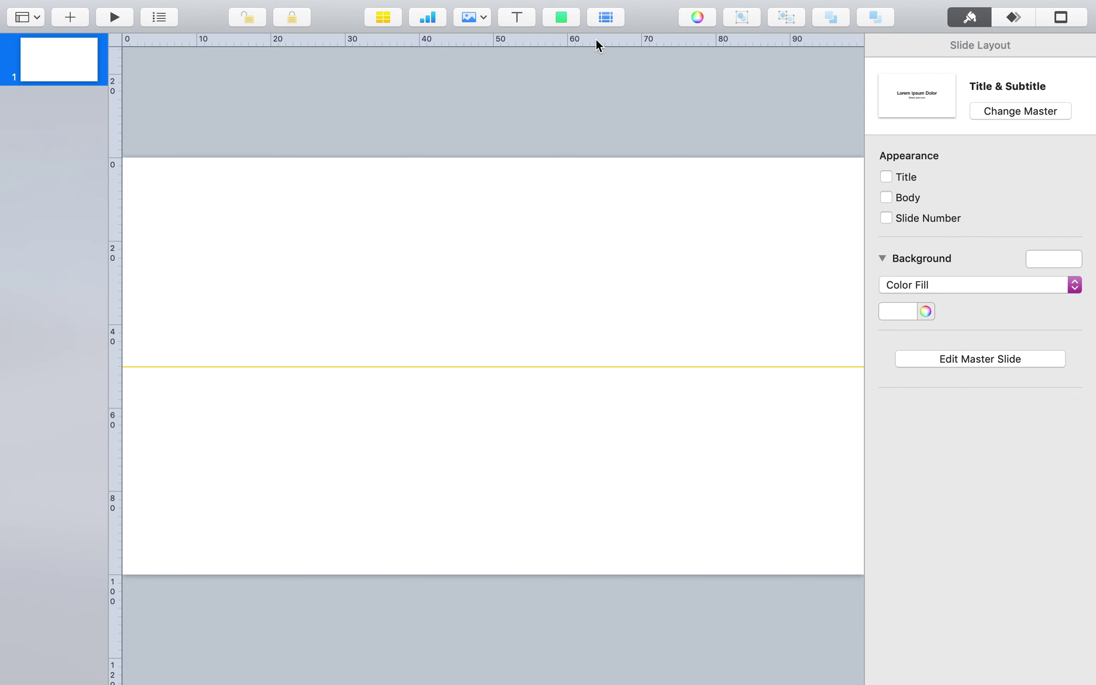
drag(419, 41, 493, 152)
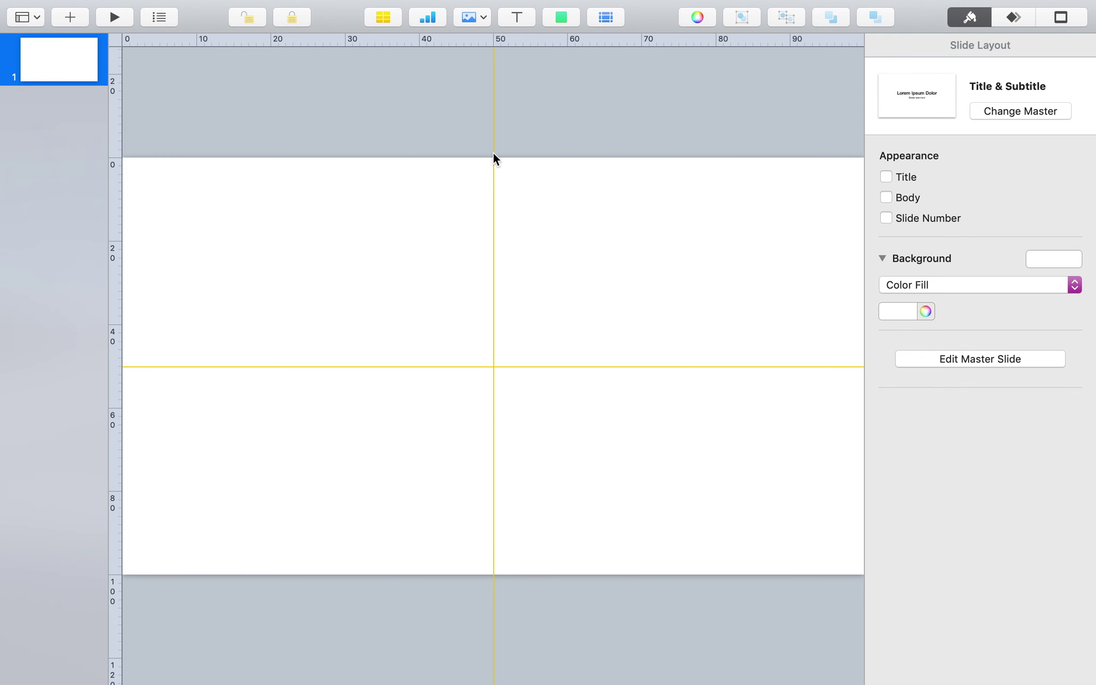
drag(400, 45, 414, 324)
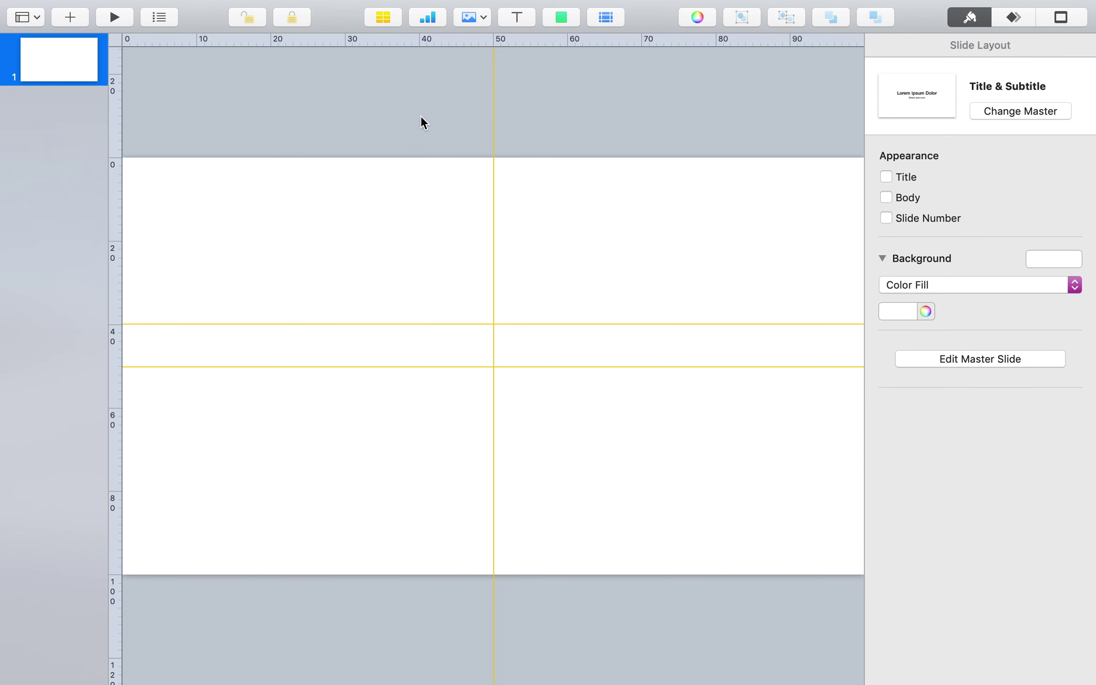
Insert a blue square and stretch it into a tall narrow bar taller than the slide
click(561, 17)
click(556, 157)
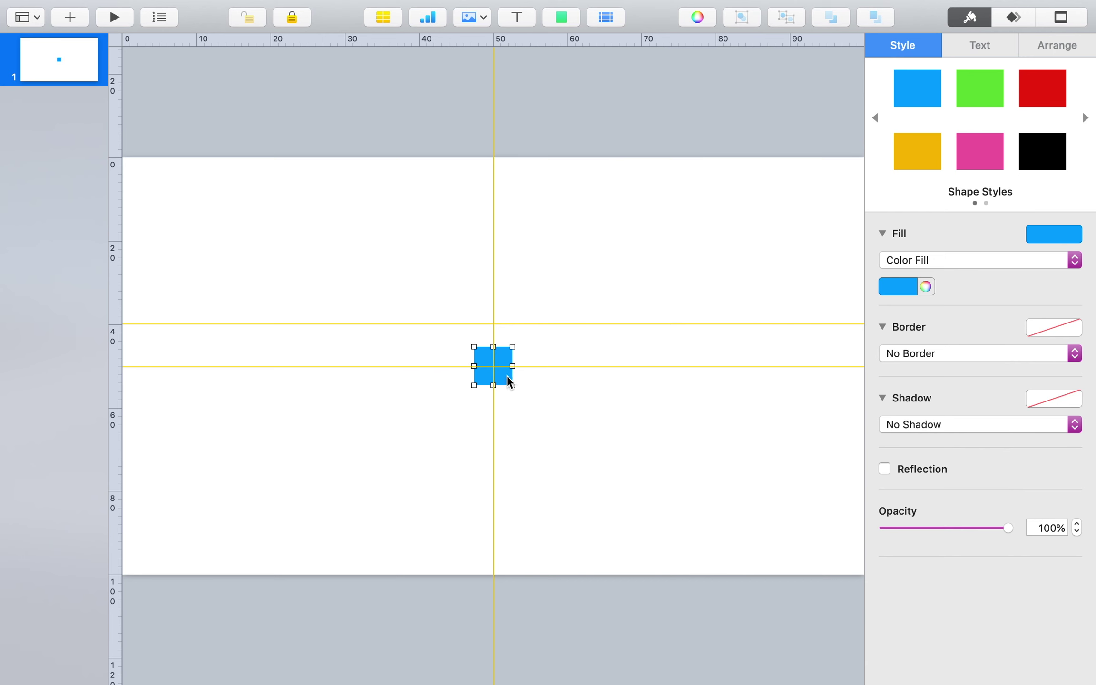
drag(513, 385, 534, 638)
drag(514, 533, 506, 317)
drag(494, 424, 488, 633)
Rotate the bar about 30° clockwise and position it so its right edge meets the slide's top centre
drag(524, 133, 620, 165)
drag(546, 235, 433, 180)
drag(505, 125, 517, 133)
drag(261, 563, 212, 658)
drag(393, 301, 383, 299)
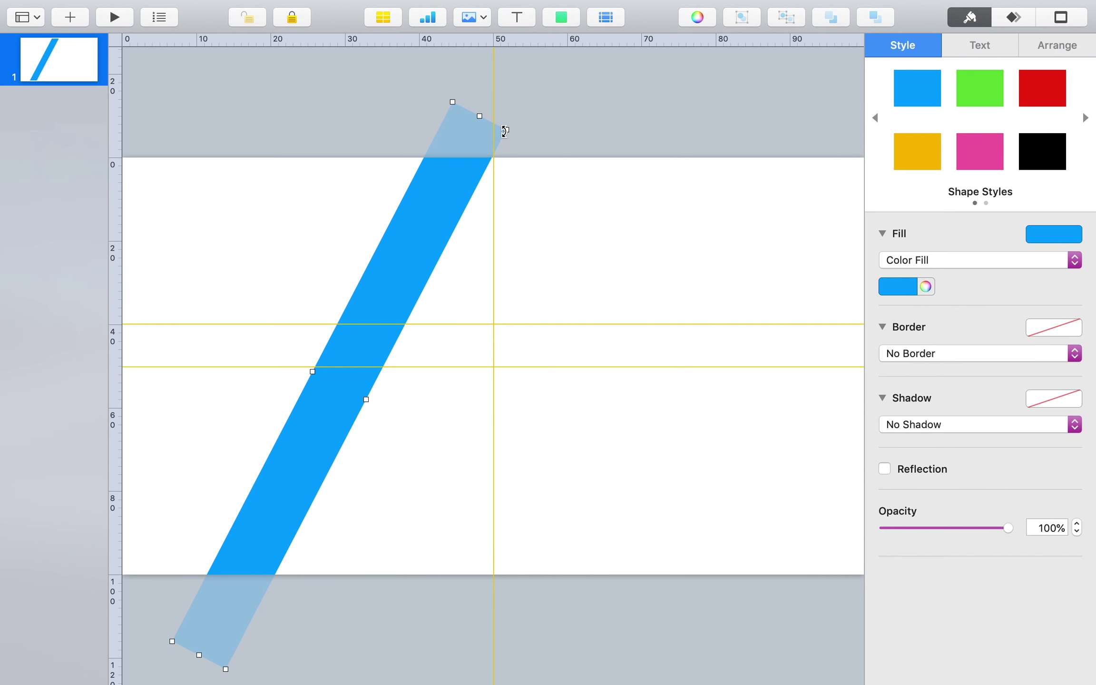
drag(506, 131, 512, 137)
drag(448, 196, 456, 192)
Duplicate the diagonal bar alongside it and enlarge the copy into a wide band reaching the slide's top-right corner
drag(432, 235, 472, 258)
drag(425, 398, 589, 492)
drag(631, 166, 758, 91)
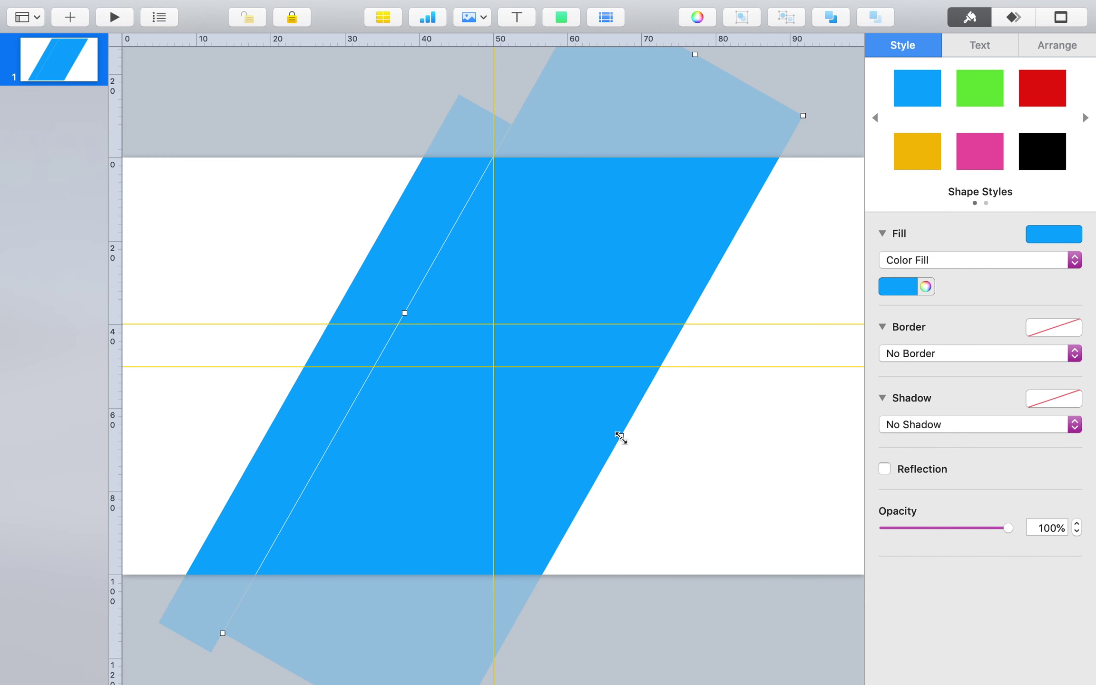
drag(622, 439, 690, 444)
Duplicate the wide band to its right, and place another copy filled yellow over the slide's lower-right corner
drag(534, 416, 846, 509)
key(super+shift+comma)
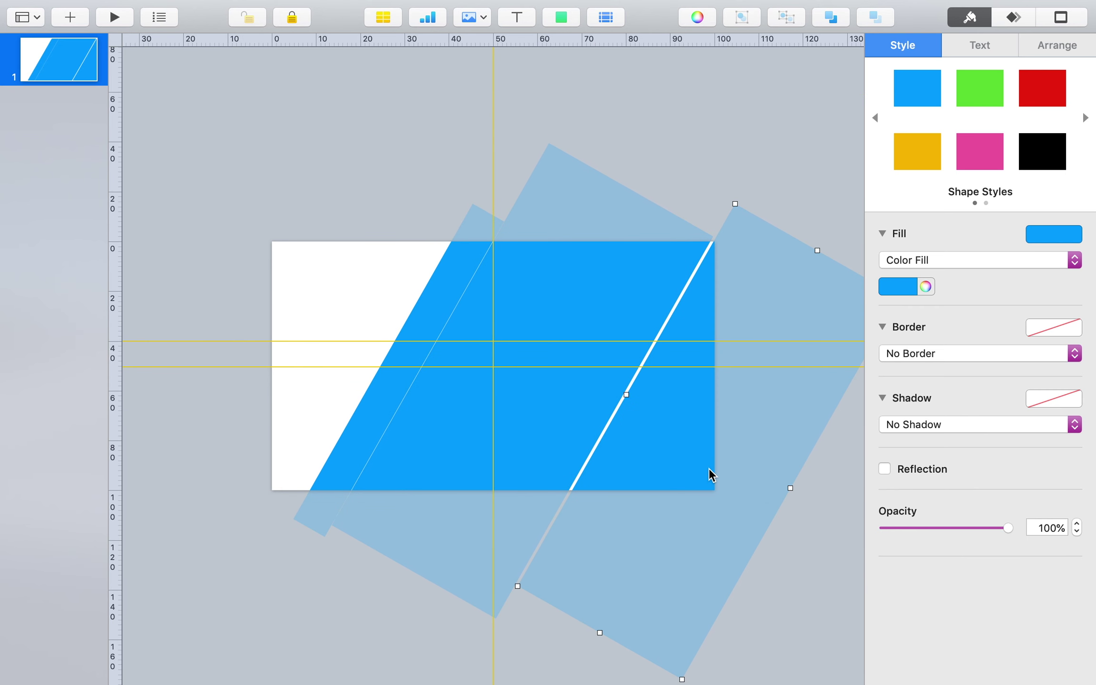
drag(707, 462, 783, 488)
click(921, 158)
drag(813, 336, 727, 483)
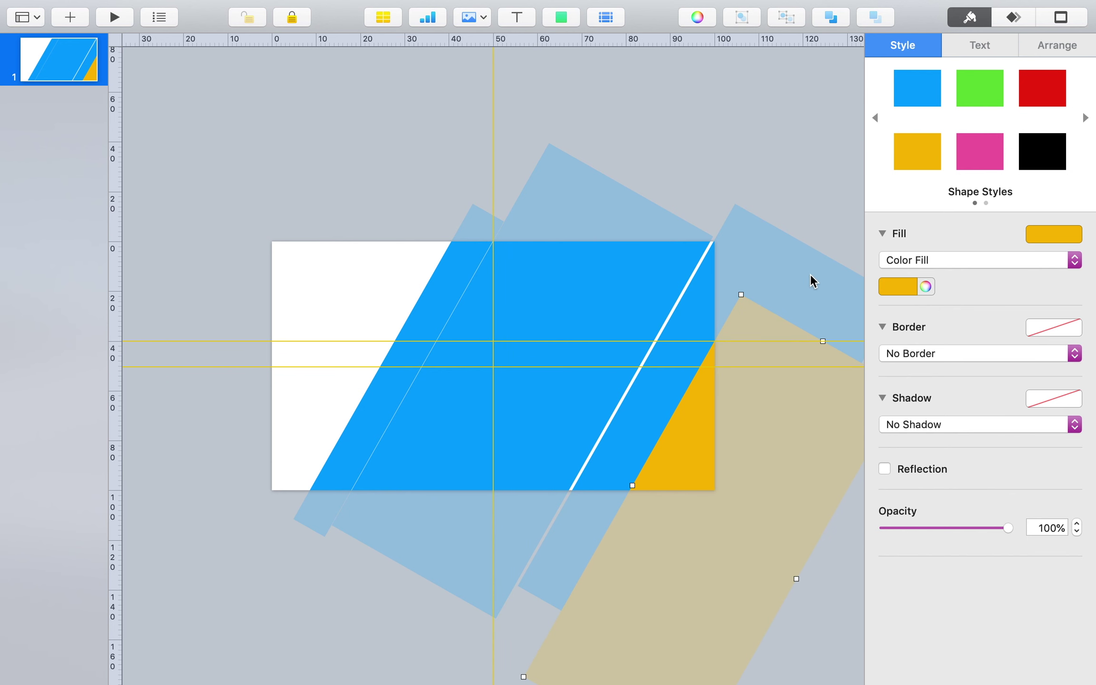
Bring the third blue band to the front and narrow it, leaving a thin gap before the yellow shape
click(796, 321)
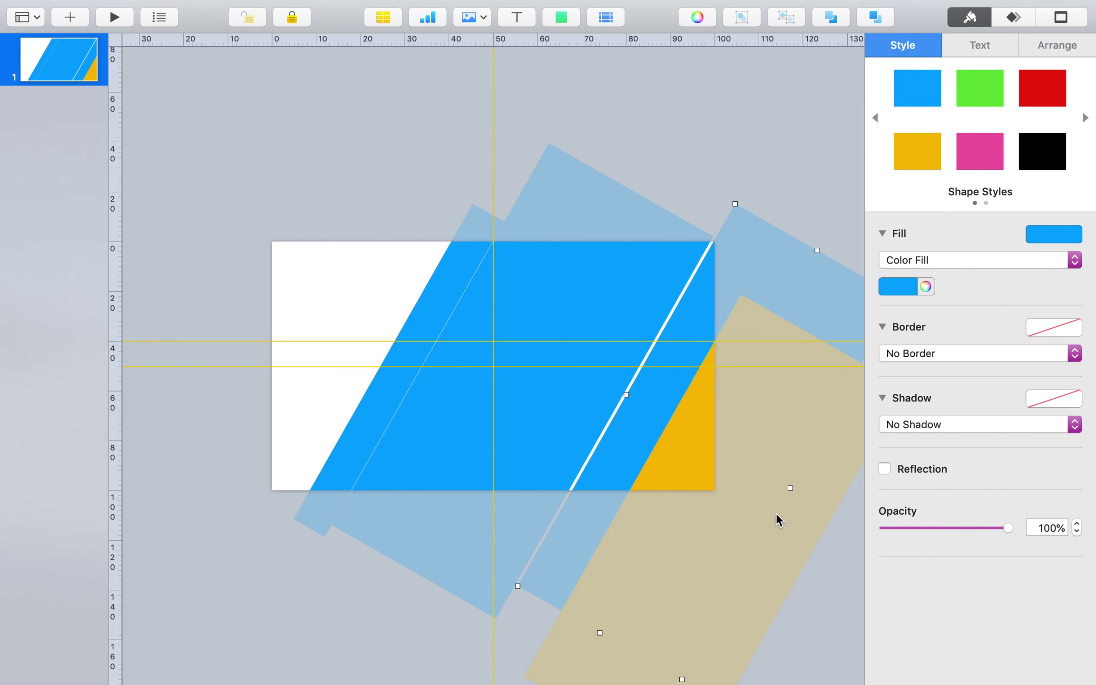
right_click(798, 288)
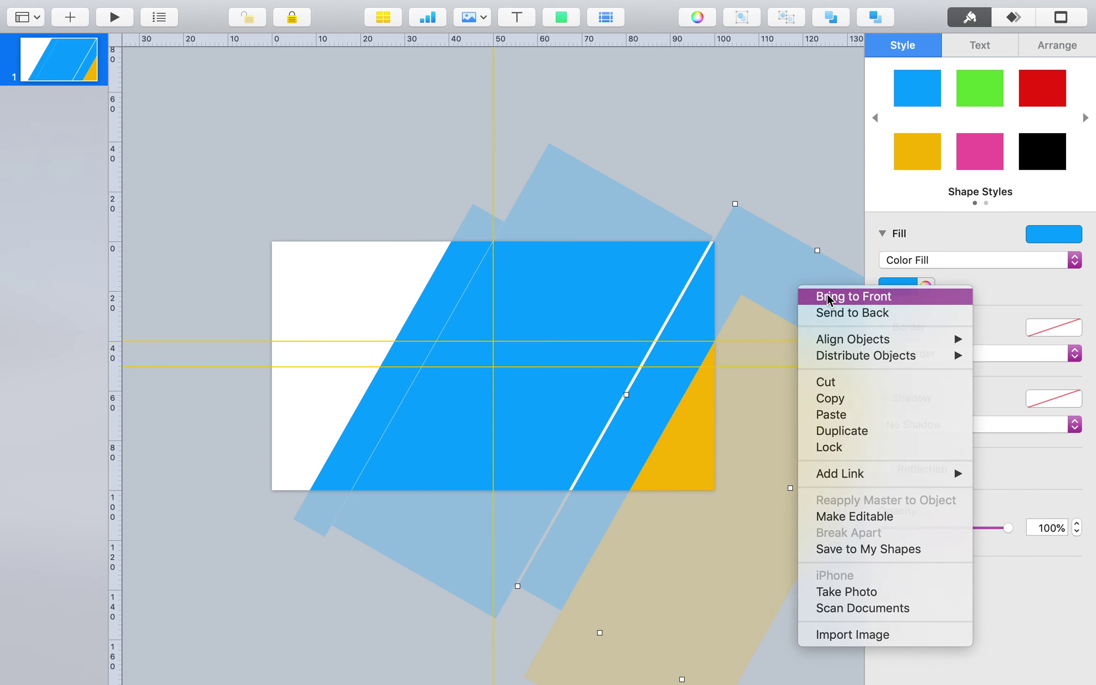
click(827, 294)
drag(791, 488, 650, 450)
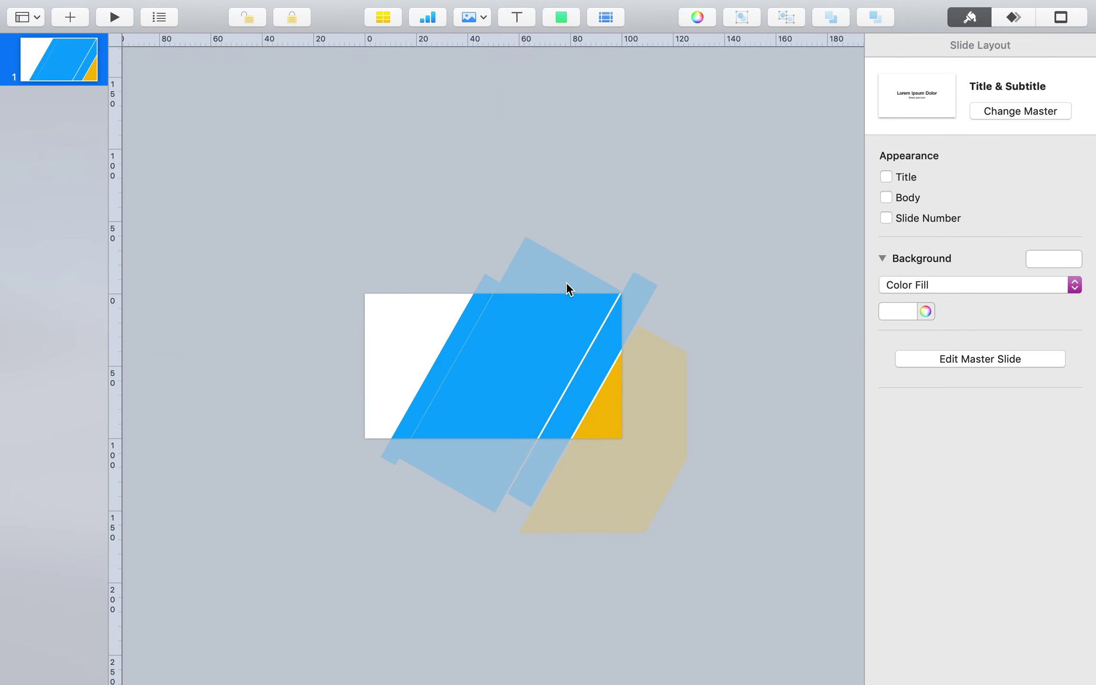
Place a spare copy of the wide blue band outside the slide, beyond its left edge
scroll(568, 285, down, 3)
click(541, 335)
drag(542, 339, 286, 288)
Insert a square, make it a pink rectangle of about 3009 × 938 pt, and park it above the slide
click(562, 17)
click(556, 306)
drag(498, 371, 769, 449)
drag(656, 406, 338, 159)
Trim the wide and right-hand blue bands at the slide's top edge by subtracting copies of the pink rectangle
key(super+shift+period)
shift+click(550, 325)
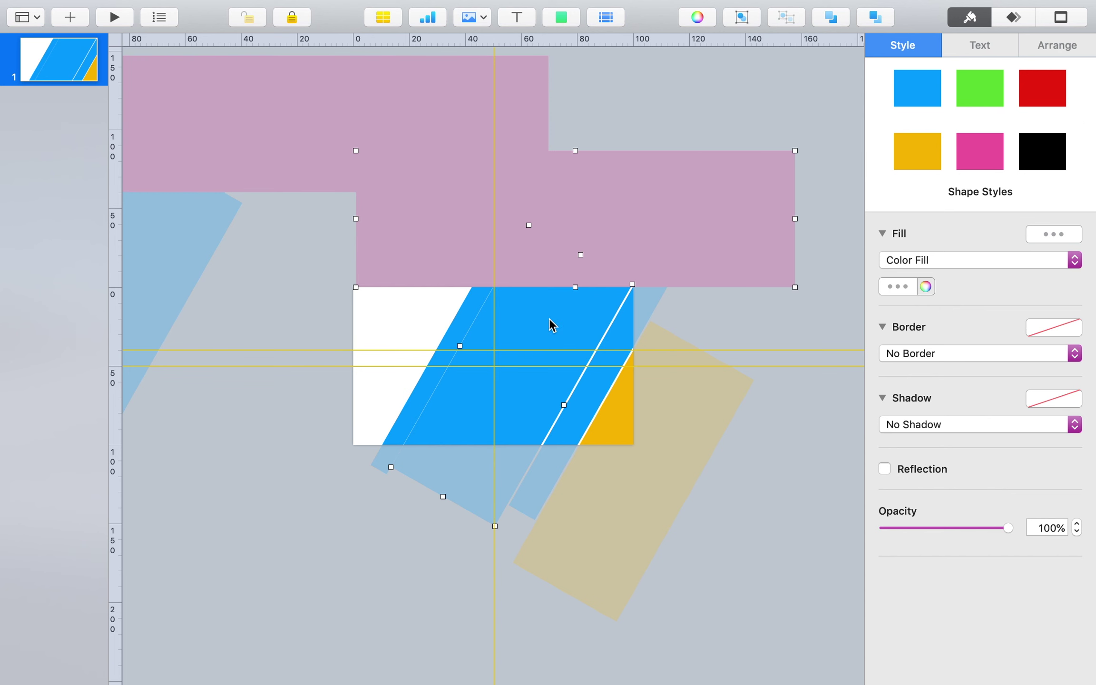
click(1057, 45)
click(1005, 471)
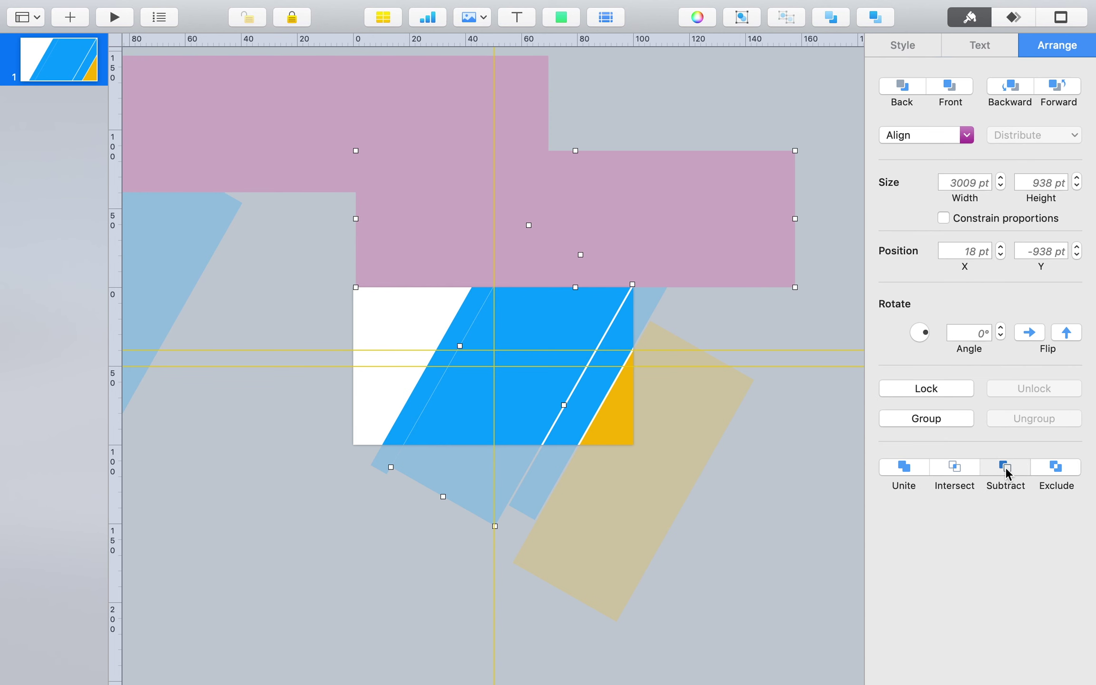
drag(460, 164, 632, 237)
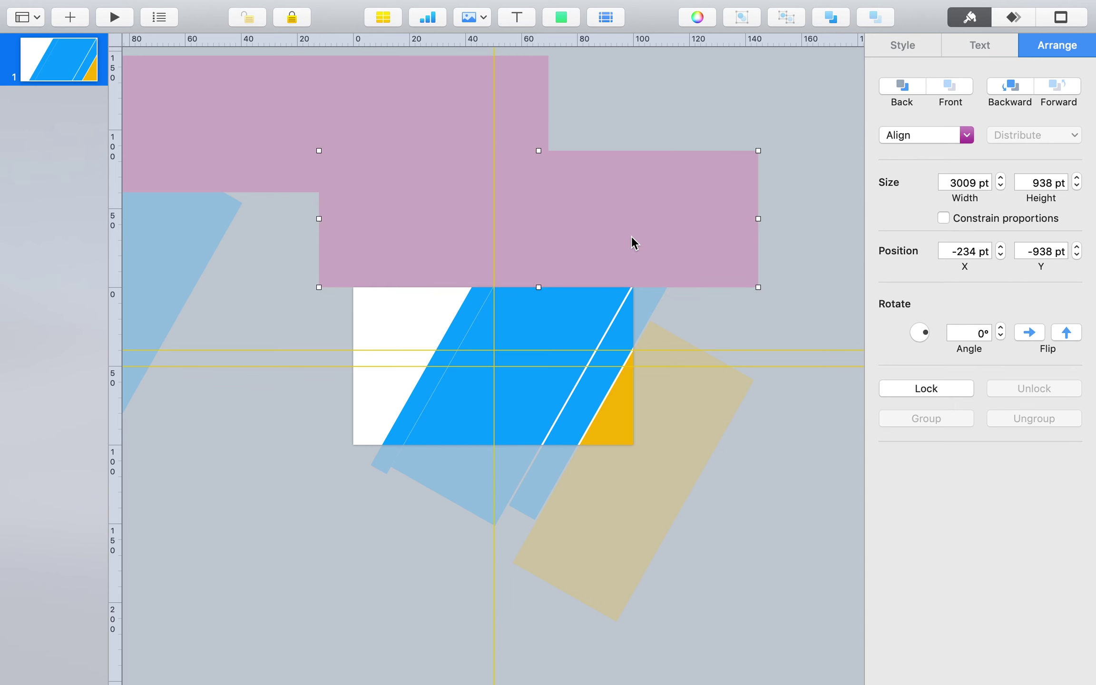
shift+click(707, 212)
click(1007, 469)
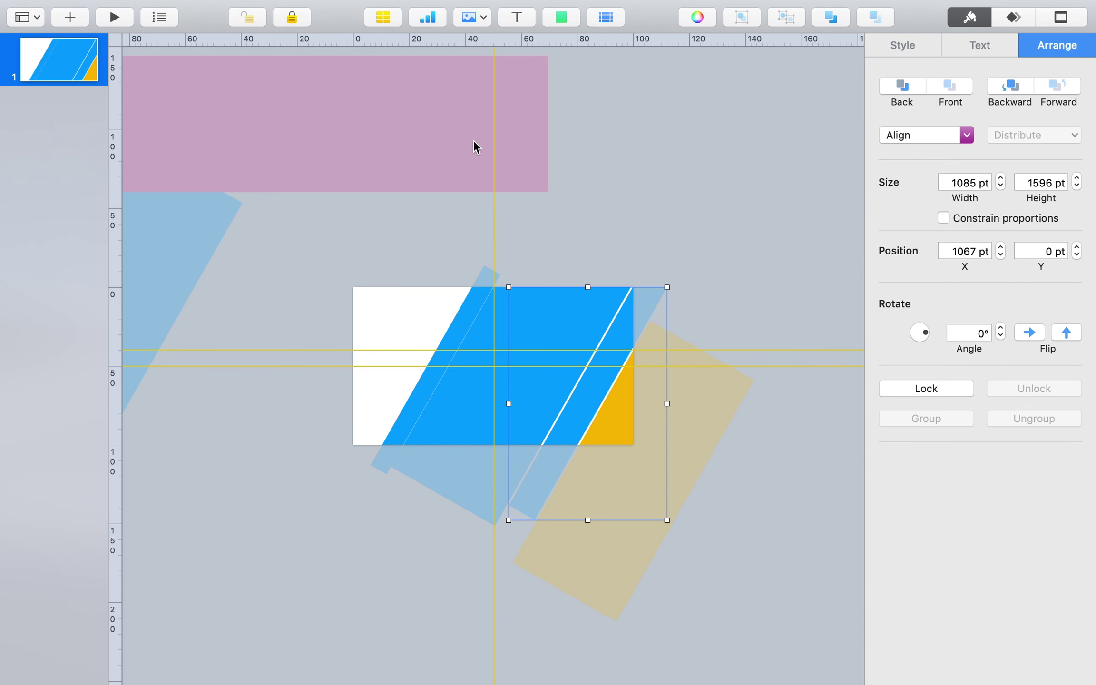
Subtract a pink rectangle copy, aligned to the 40% guide, from the upper part of the narrow left bar
click(457, 141)
drag(414, 128, 502, 278)
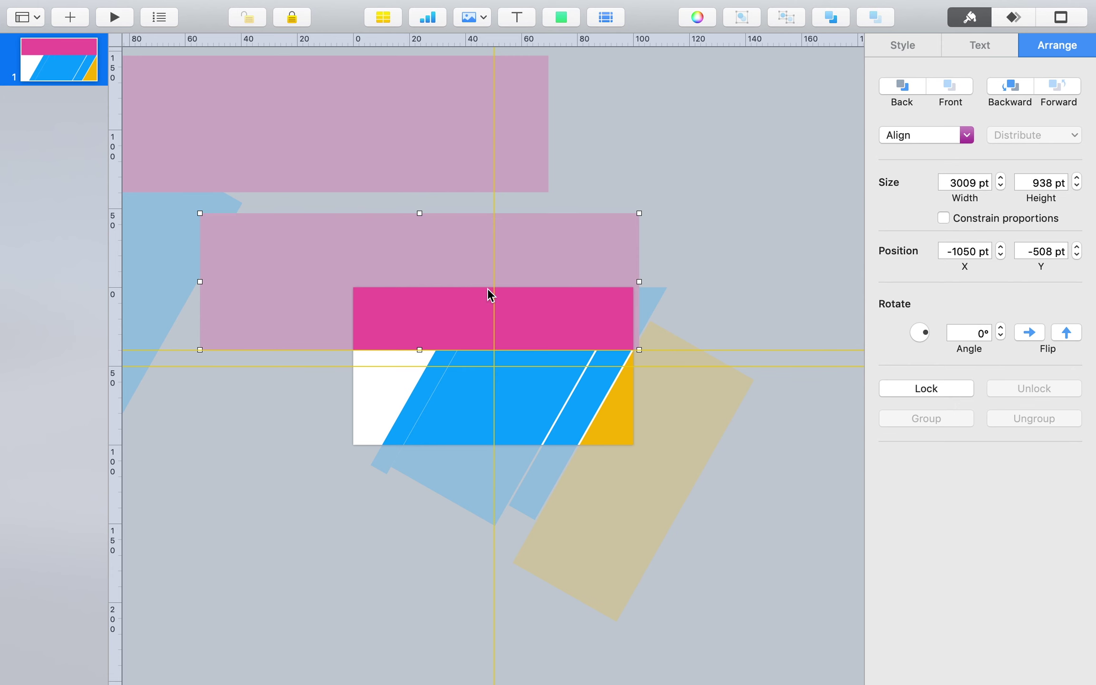
shift+click(385, 469)
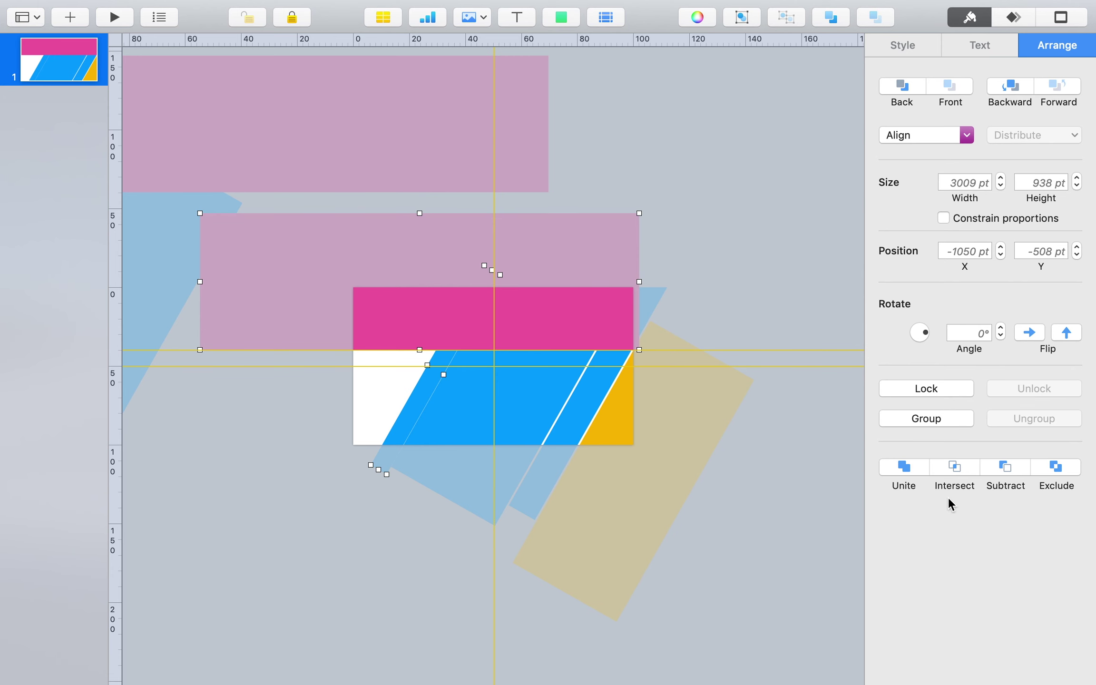
click(1007, 468)
Trim the narrow left bar and the wide blue band at the slide's bottom edge by subtracting pink rectangle copies
click(409, 145)
drag(354, 139, 560, 528)
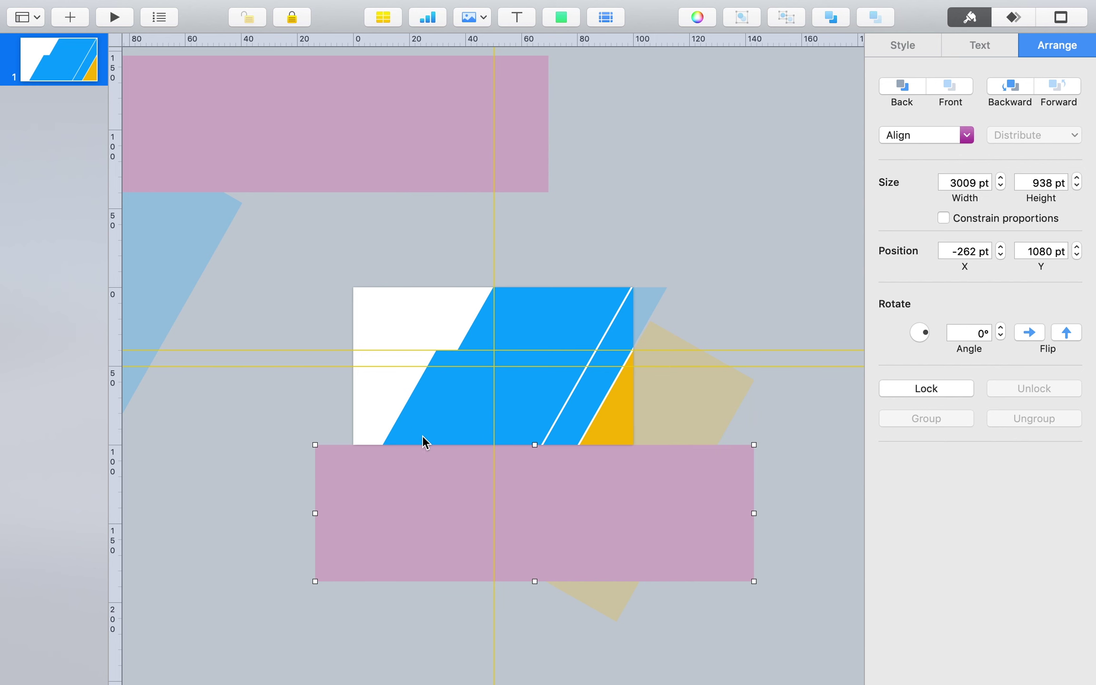
shift+click(415, 421)
click(1007, 469)
click(343, 149)
drag(343, 149, 519, 519)
shift+click(518, 404)
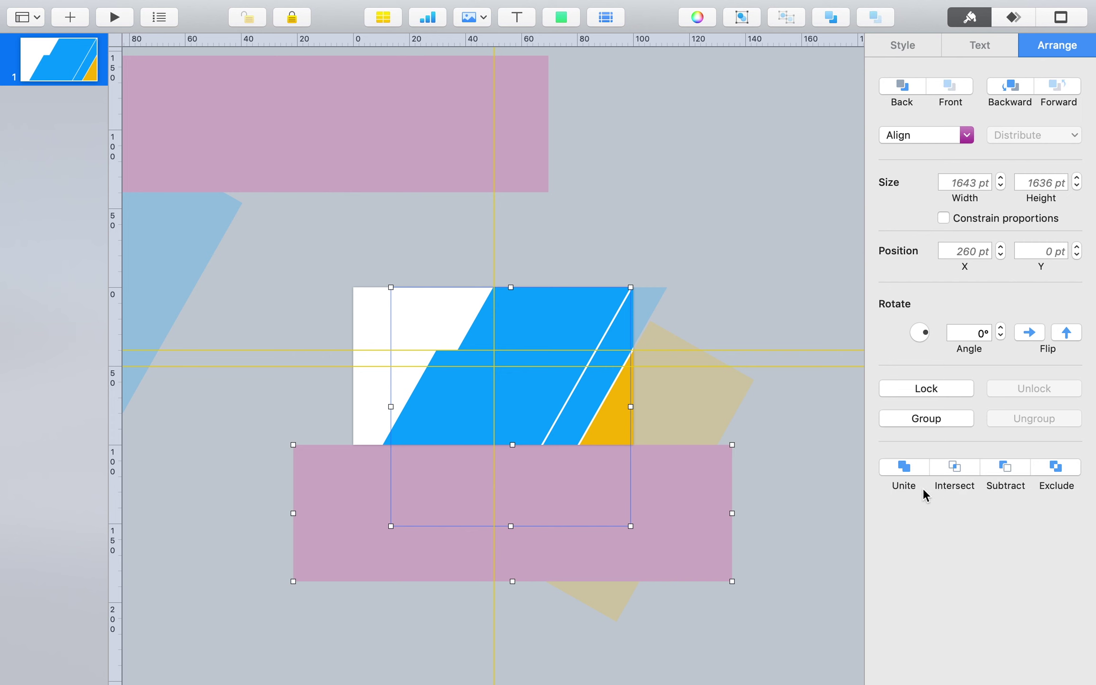
click(1005, 470)
Trim the right-hand blue band and the yellow shape at the slide's bottom edge, using a taller pink copy for the yellow one
click(345, 117)
drag(345, 117, 644, 501)
shift+click(582, 420)
click(1008, 470)
click(367, 125)
drag(367, 124, 651, 513)
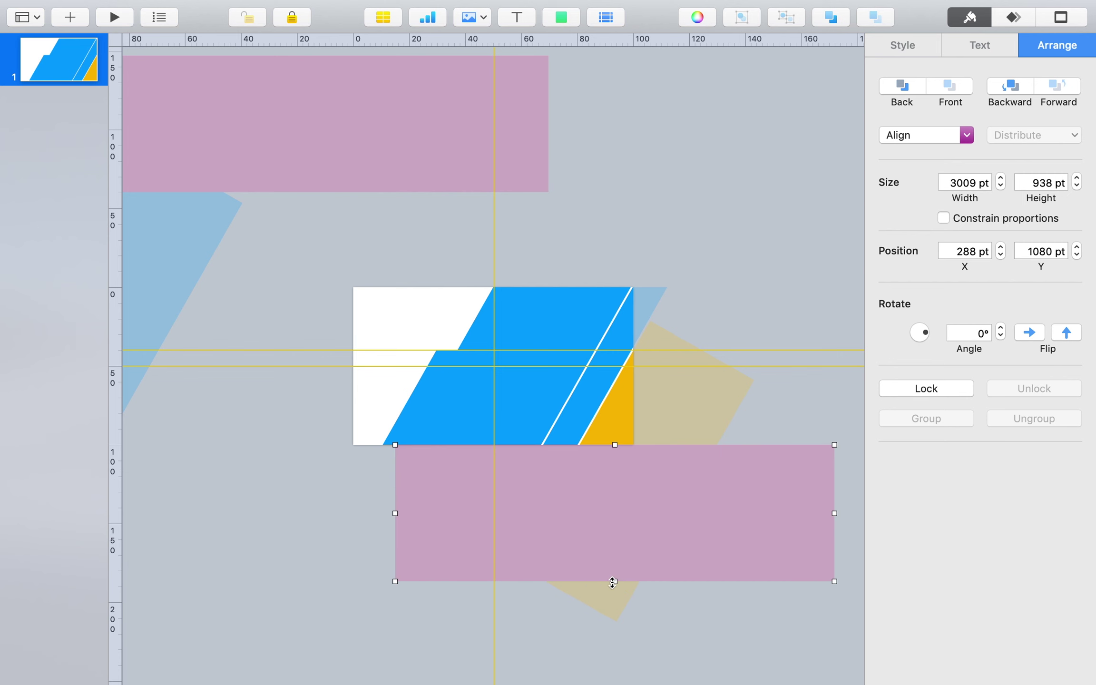
drag(615, 581, 614, 683)
shift+click(695, 409)
click(1004, 469)
Reshape a pink copy into an upright rectangle and subtract a duplicate from the yellow shape at the slide's right edge
drag(440, 119, 583, 186)
drag(747, 190, 482, 193)
drag(398, 256, 372, 450)
drag(384, 326, 507, 411)
click(652, 394)
shift+click(735, 276)
click(1007, 468)
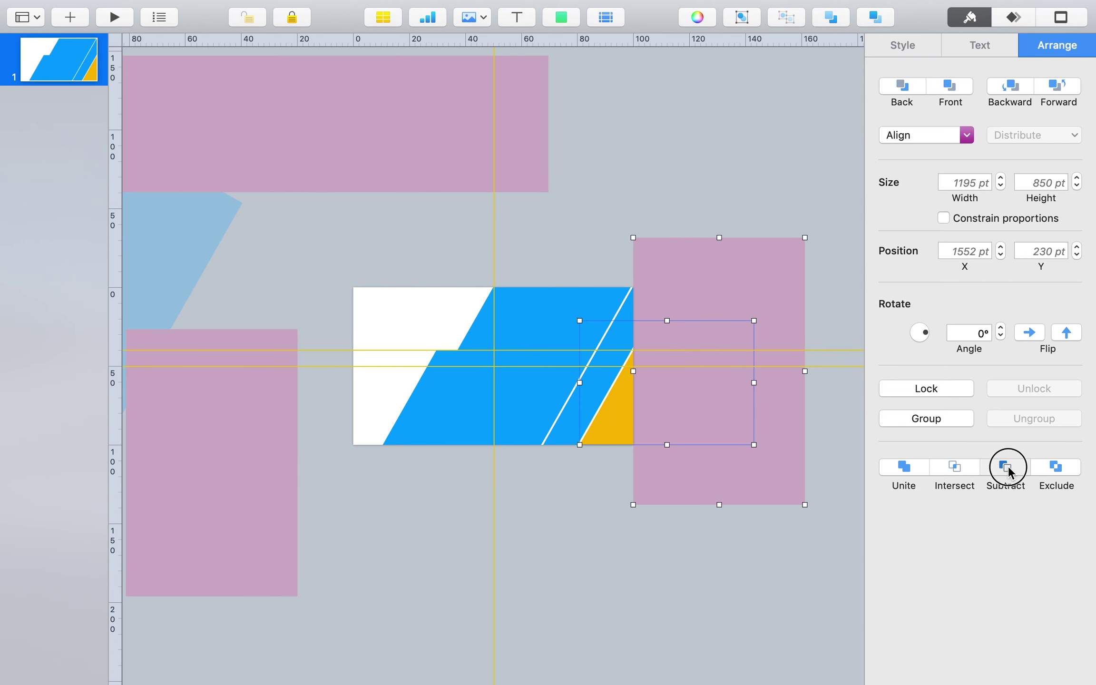
Subtract the upright pink rectangle from the right-hand blue band along the slide's right edge
drag(166, 453, 693, 338)
shift+click(595, 395)
click(1004, 471)
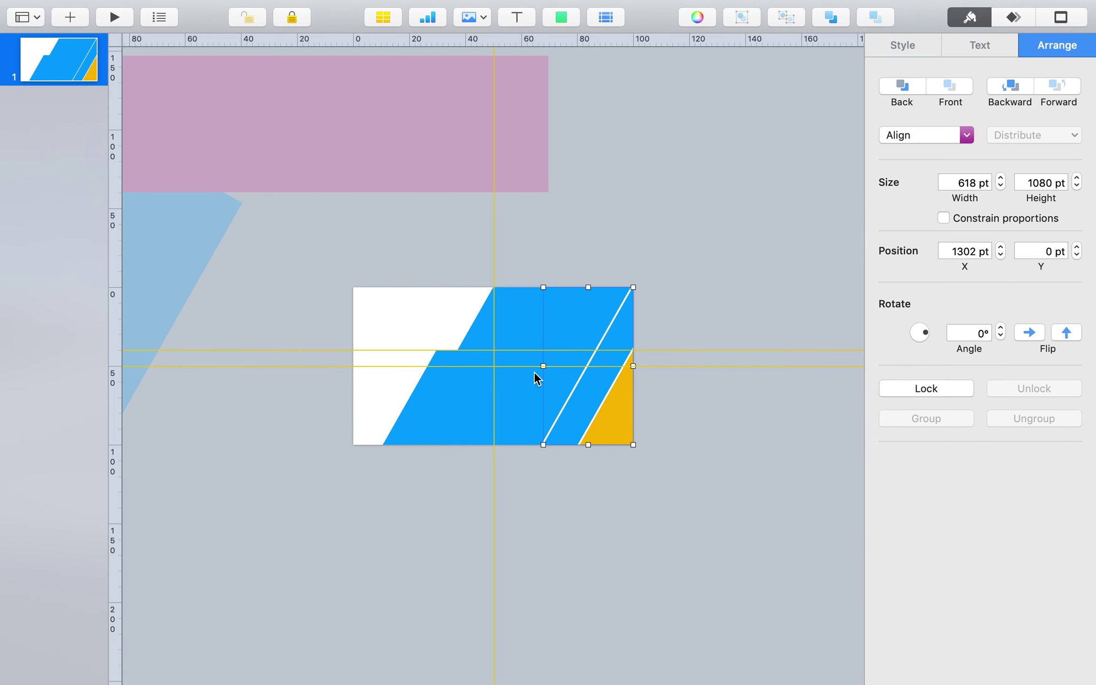
Place a copy of the spare blue band over the slide's left part and fill it yellow
key(super+shift+comma)
click(283, 321)
drag(283, 321, 422, 345)
click(928, 46)
click(918, 152)
Lengthen the spare blue band and lay a copy over the yellow band's left side, leaving a narrow yellow strip exposed
drag(251, 316, 264, 343)
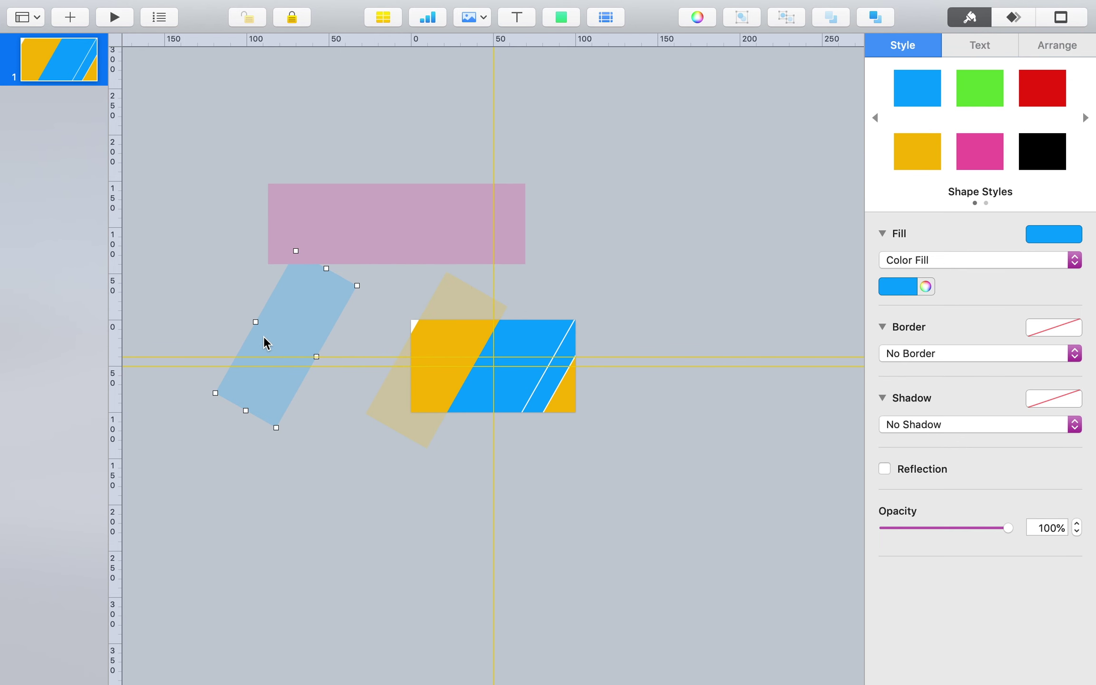
drag(333, 272, 367, 214)
drag(247, 410, 382, 418)
Lower the left yellow band's opacity and subtract the overlapping long blue band from it
click(425, 431)
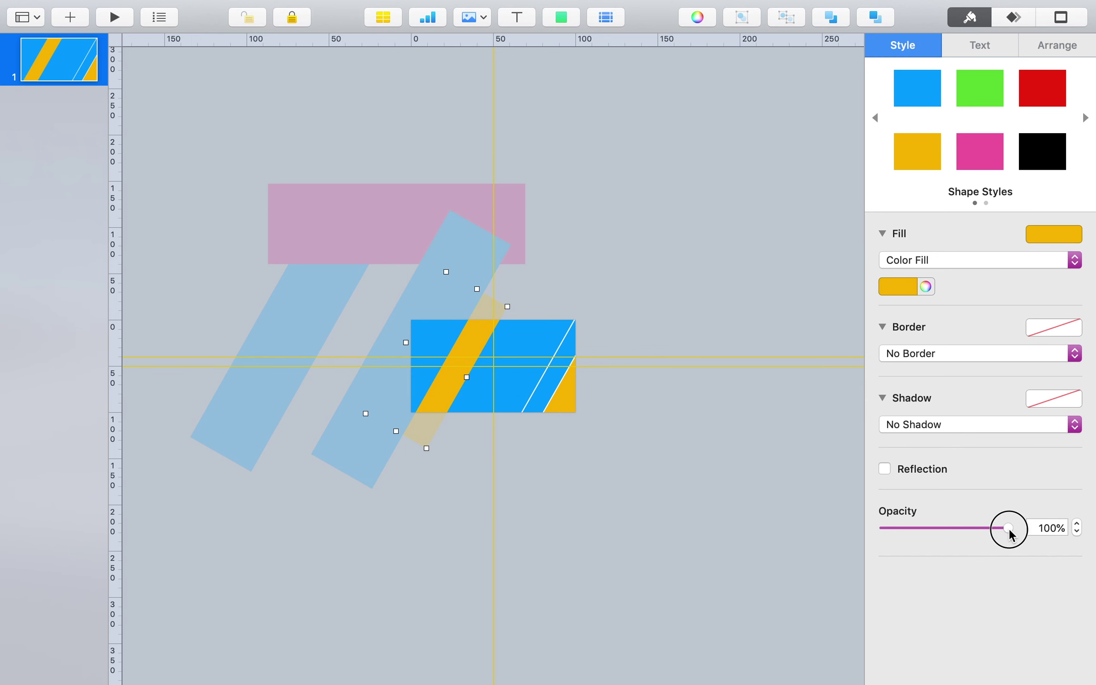
drag(1010, 530, 969, 529)
click(355, 439)
key(super+shift+period)
key(super+shift+period)
key(super+shift+period)
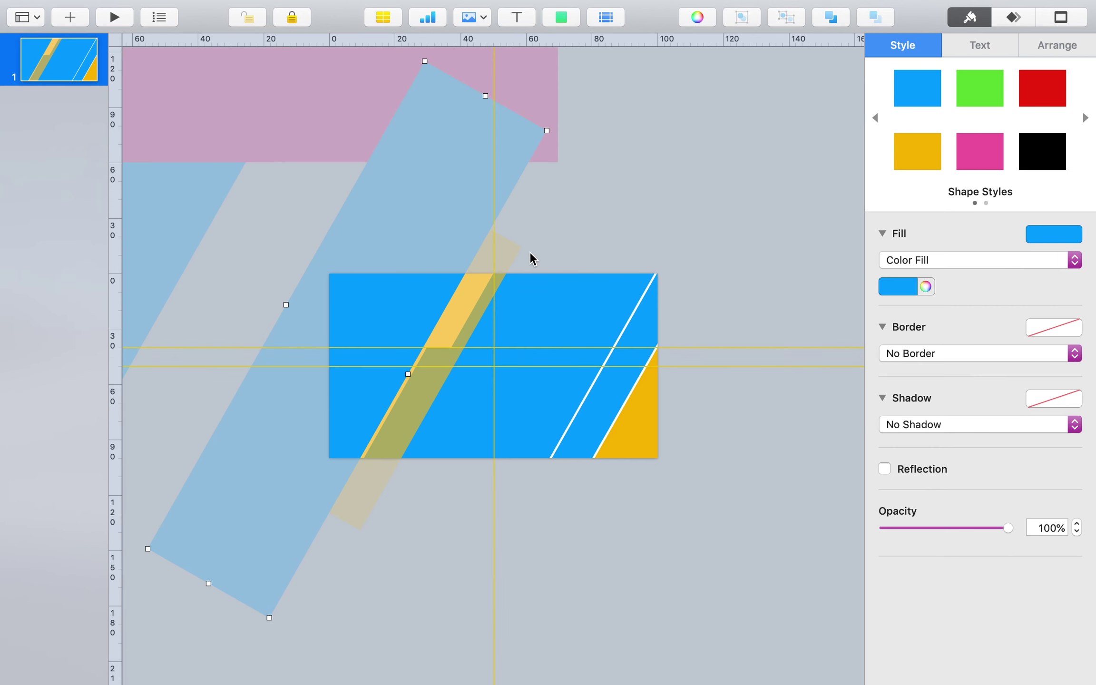
key(super+a)
click(1047, 47)
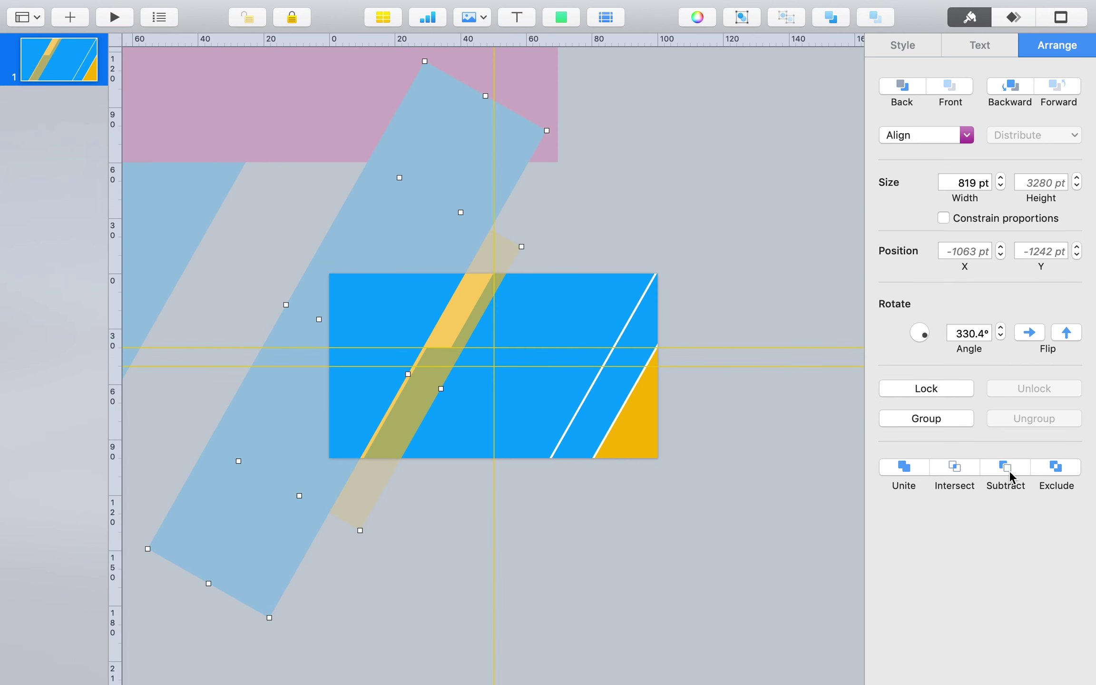
click(1009, 472)
Trim the left yellow band at the slide's top and bottom edges by subtracting copies of the pink rectangle
click(778, 531)
click(454, 317)
click(418, 112)
drag(419, 112, 484, 221)
shift+click(375, 488)
key(super+z)
click(411, 135)
drag(411, 135, 477, 553)
shift+click(461, 356)
click(967, 495)
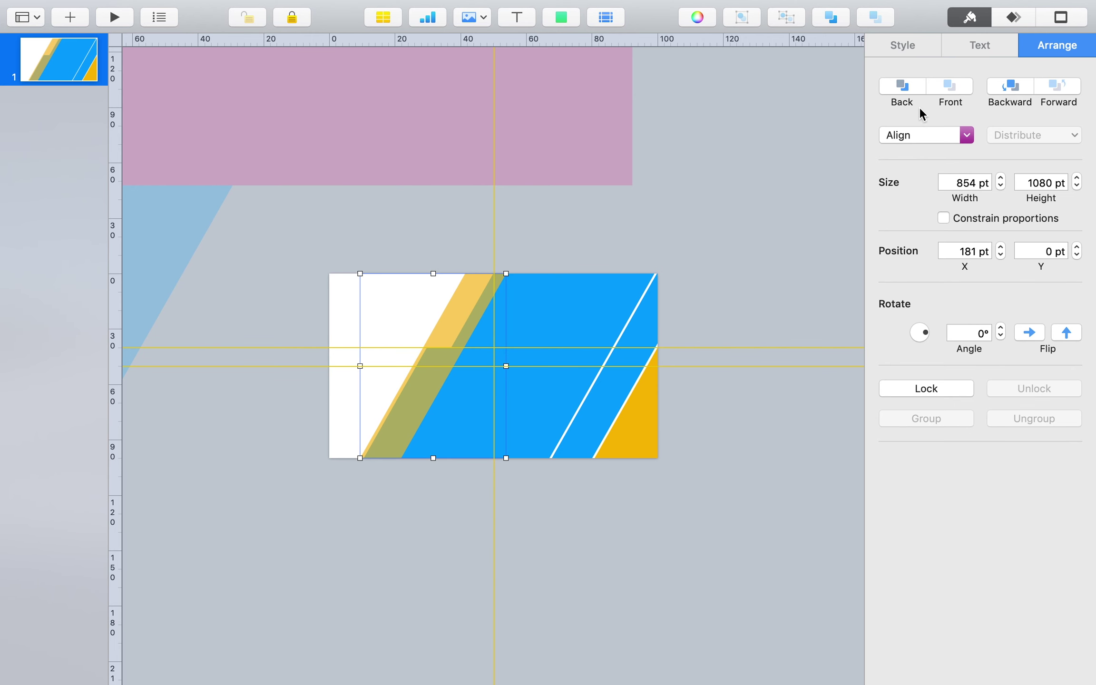
Restore the left yellow band's opacity to 100% and send it behind the blue shapes
click(903, 45)
drag(970, 528, 1022, 530)
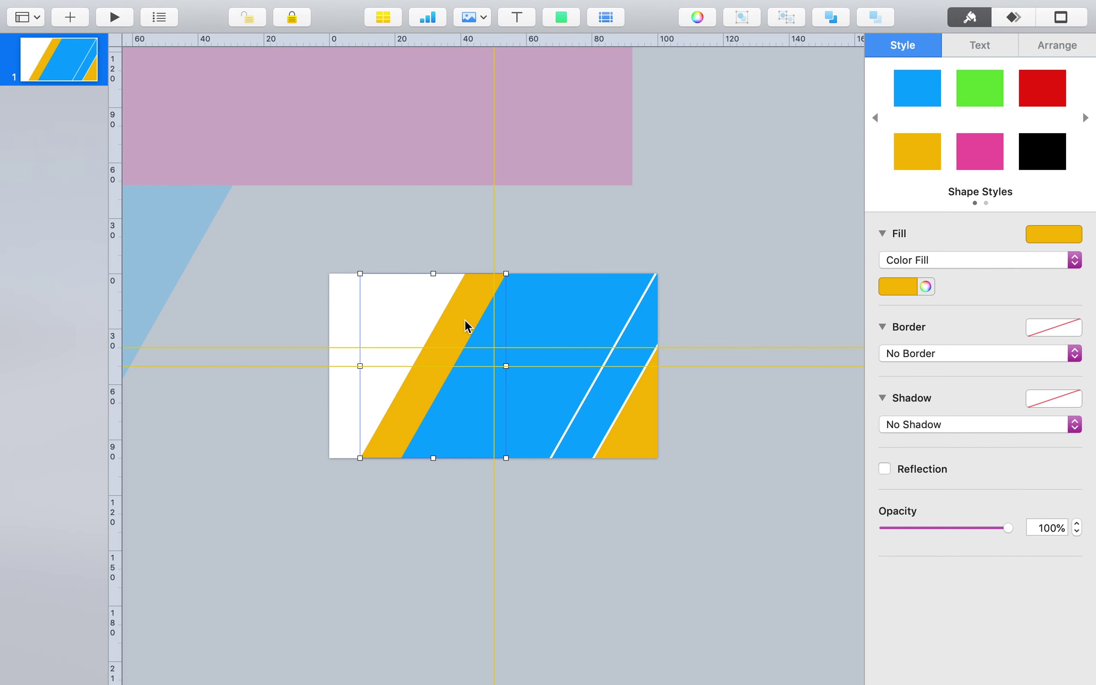
right_click(465, 326)
click(504, 343)
Reduce the spare blue band to a thin short strip and place it across the slide's lower-left edge
key(super+shift+comma)
drag(155, 304, 359, 351)
drag(472, 153, 332, 372)
drag(249, 448, 352, 471)
Subtract an enlarged pink rectangle copy from the thin blue strip at the slide's bottom edge
click(439, 133)
drag(439, 133, 461, 508)
drag(426, 578, 426, 638)
shift+click(377, 430)
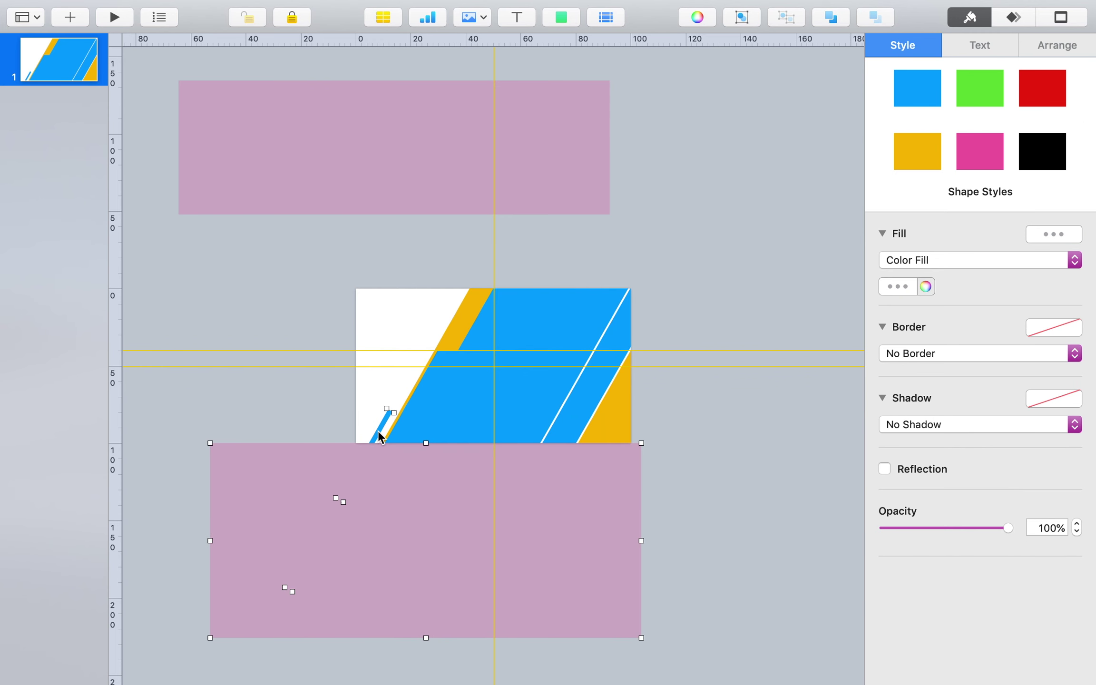
click(1059, 45)
click(1013, 470)
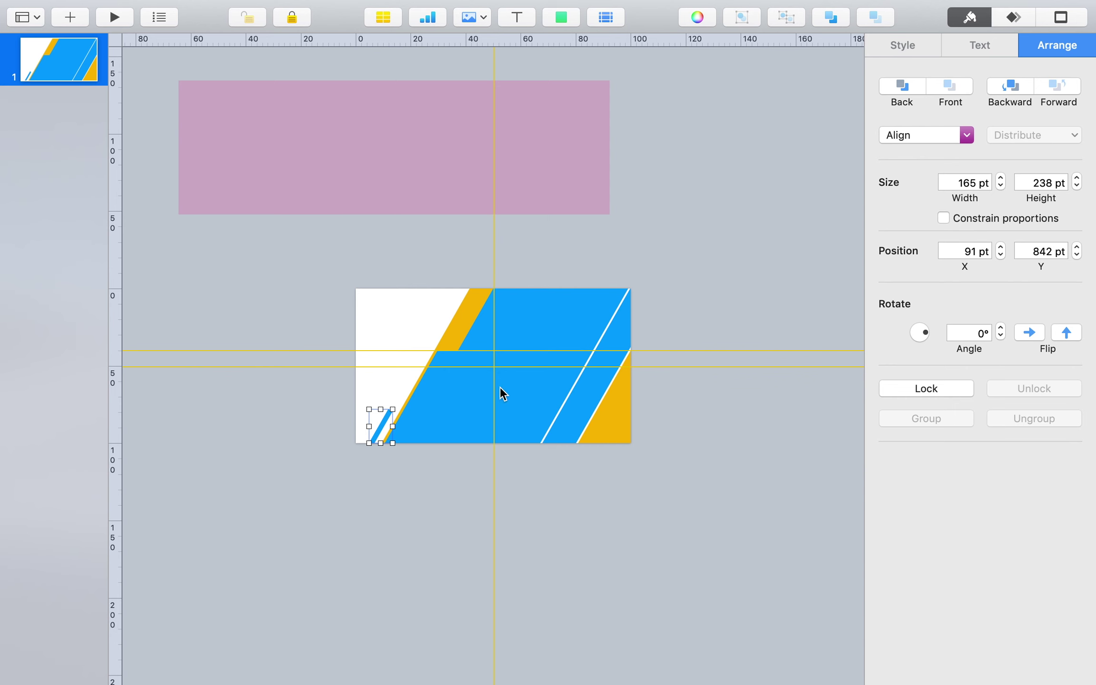
Fill the small lower-left strip and the left yellow band with orange
click(895, 50)
click(899, 286)
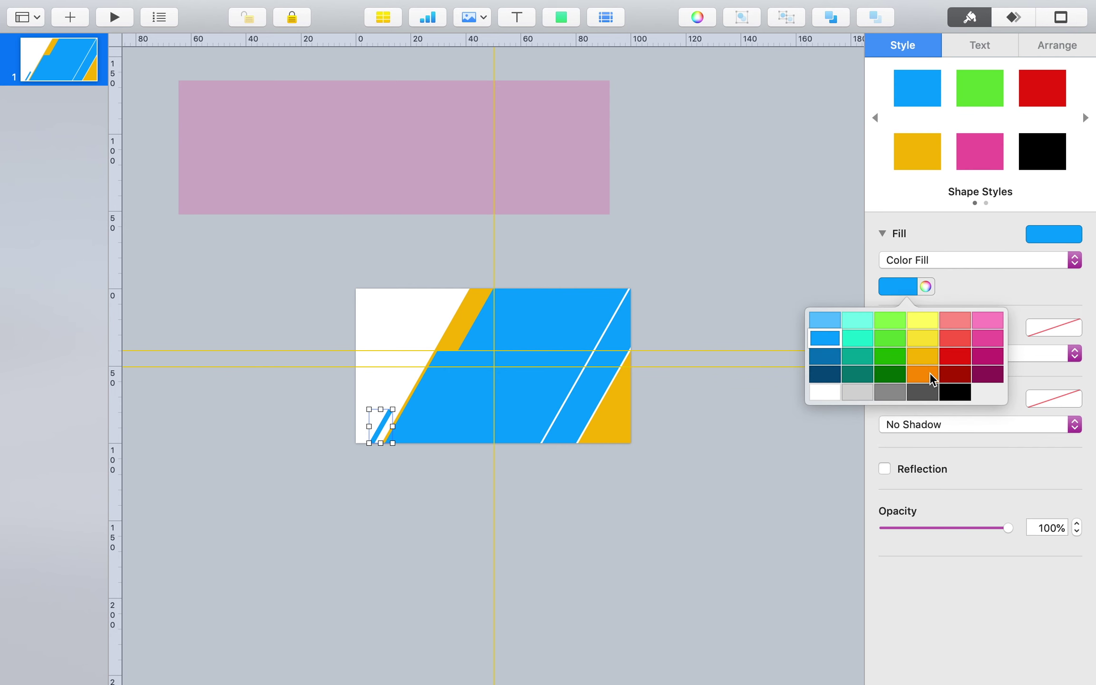
click(930, 379)
click(469, 317)
click(909, 287)
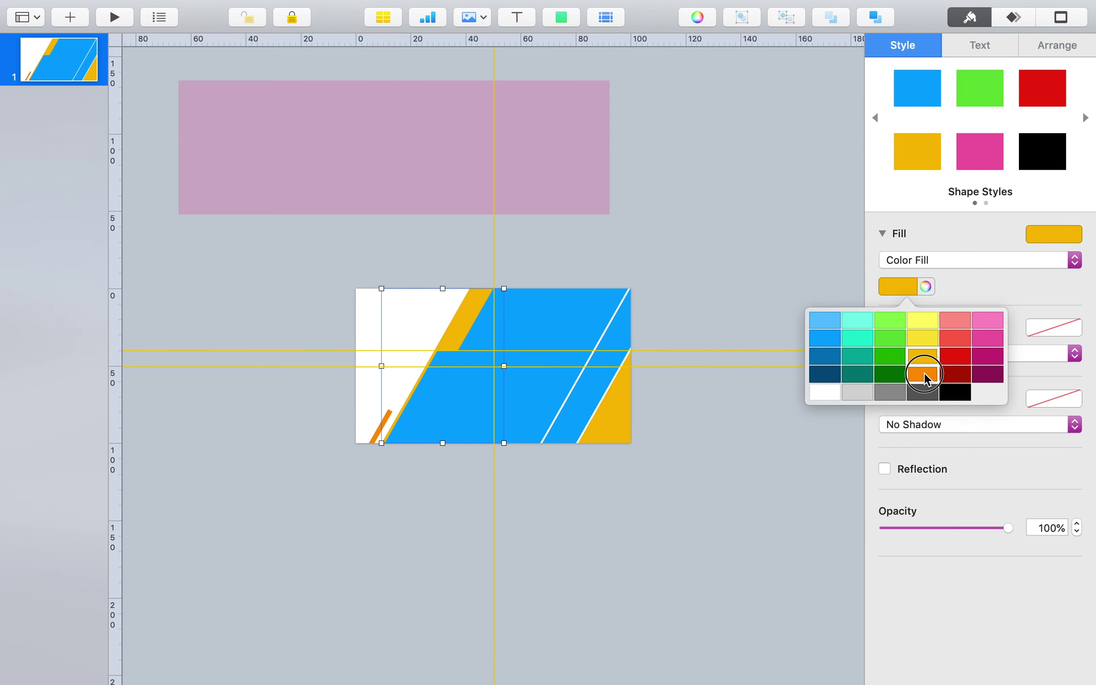
click(930, 378)
click(757, 265)
Fill the yellow triangle in the slide's lower-right corner with blue
click(614, 421)
click(895, 288)
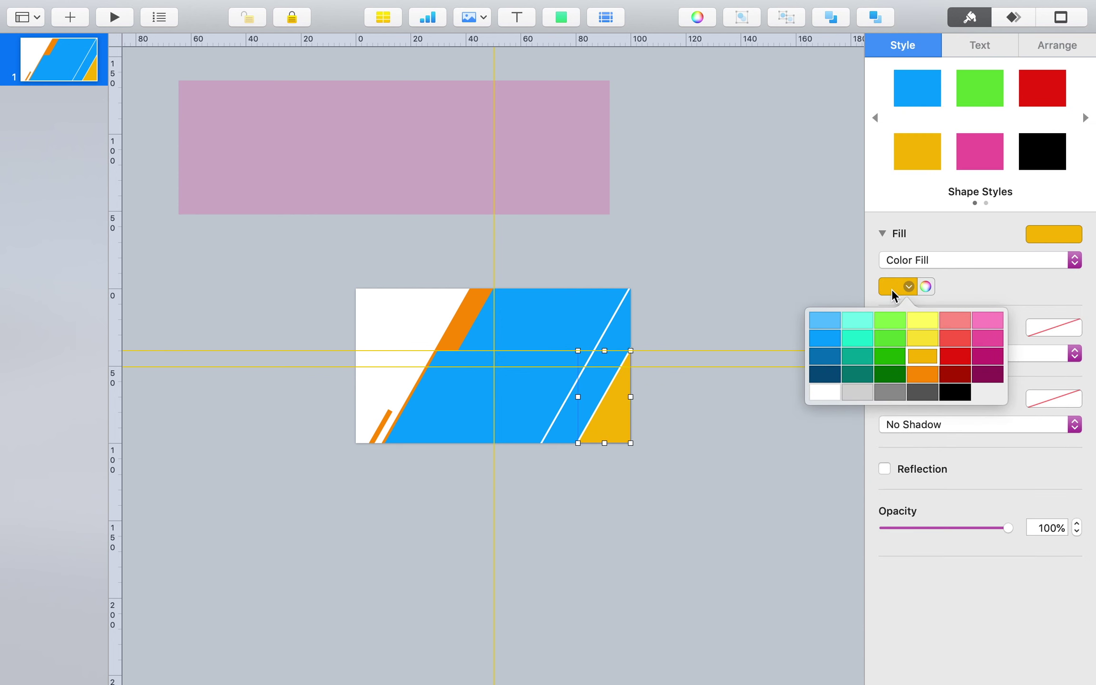
click(826, 338)
click(572, 327)
Move the small orange strip in the slide's lower-left corner closer to the large orange band and shrink it
scroll(572, 327, up, 5)
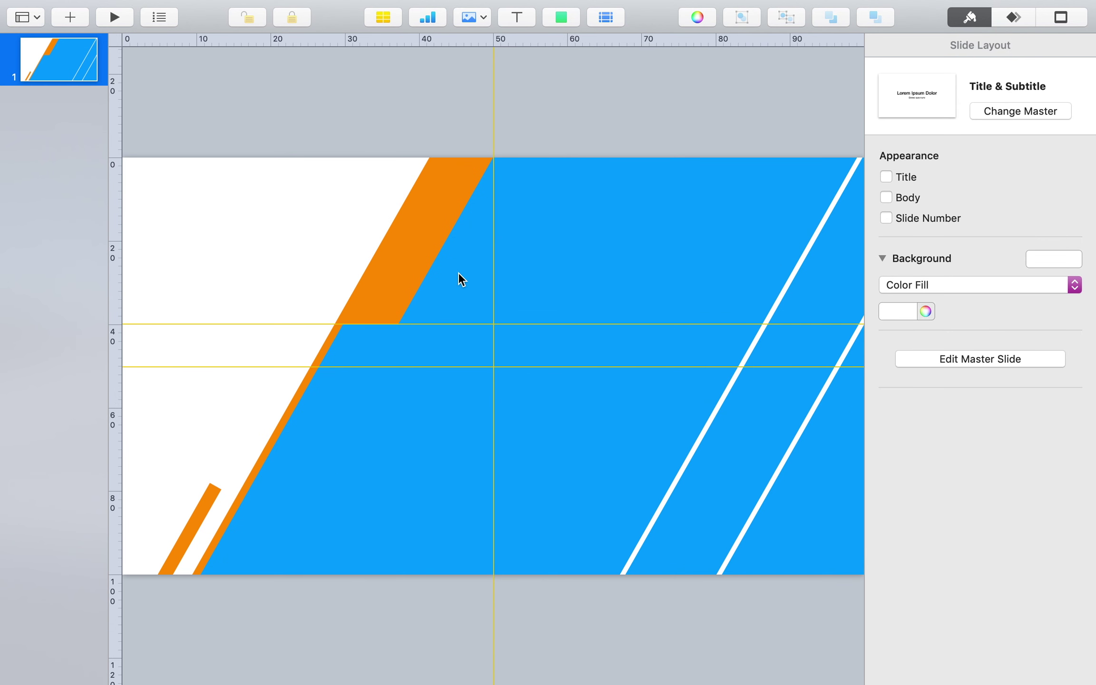
click(192, 524)
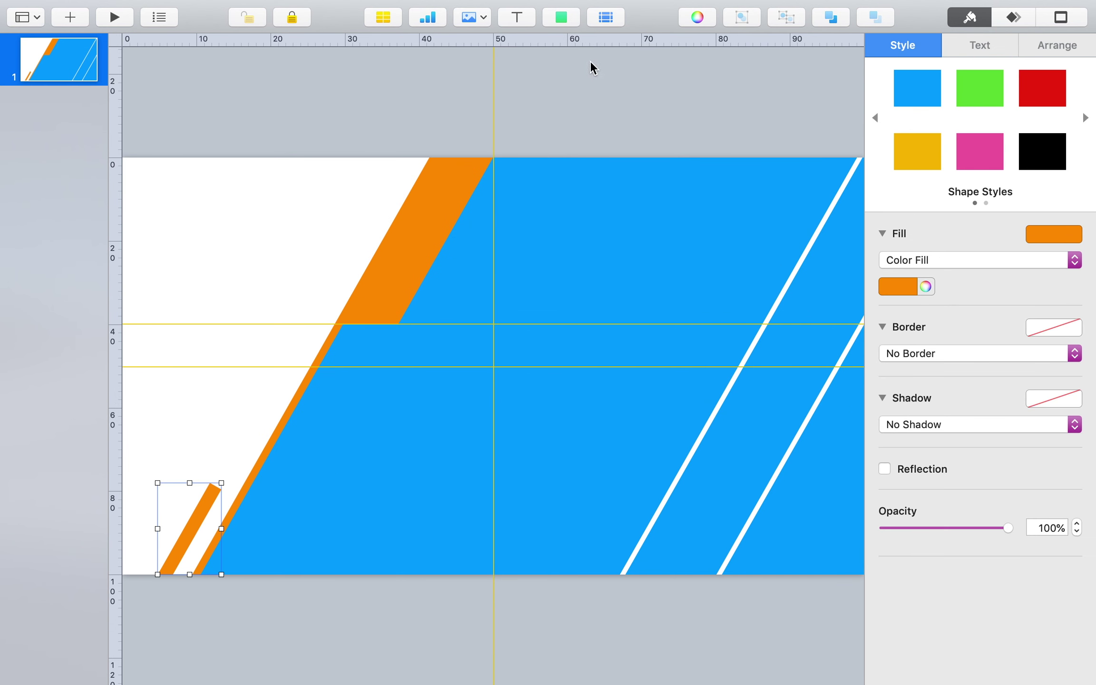
key(Right)
key(Right)
key(Right)
key(Right)
key(Right)
key(Right)
key(Right)
click(191, 528)
click(203, 527)
drag(229, 575, 206, 570)
Nudge the large orange band slightly to the right and lower the small orange strip onto the slide's bottom edge
click(267, 466)
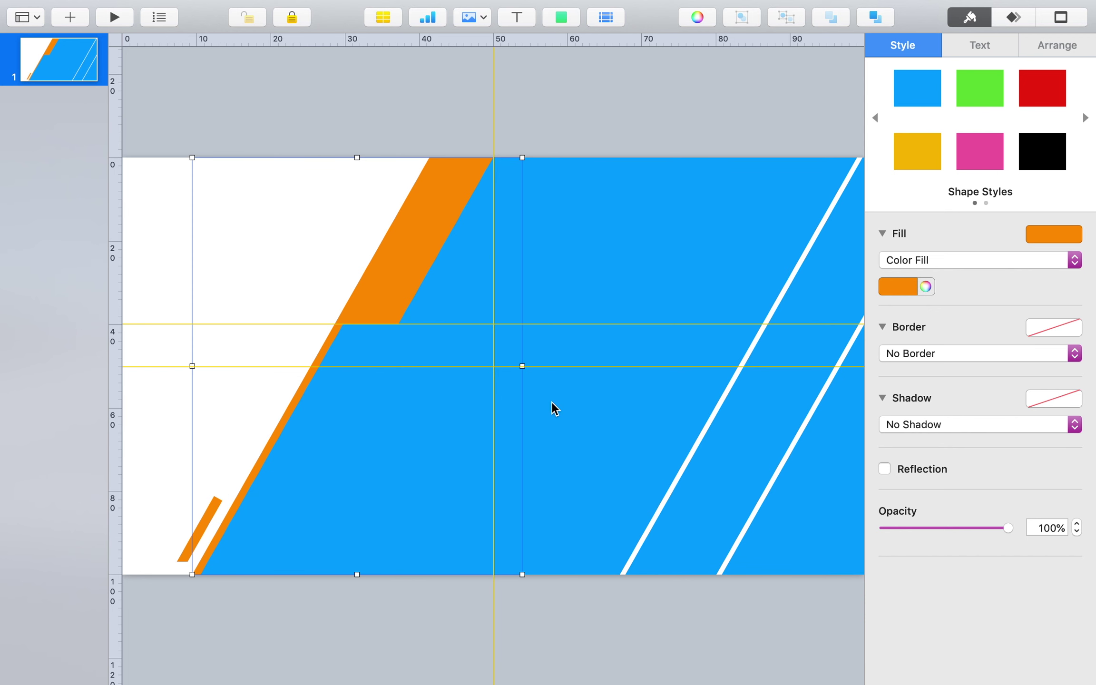
key(Right)
key(Right)
key(Right)
key(Right)
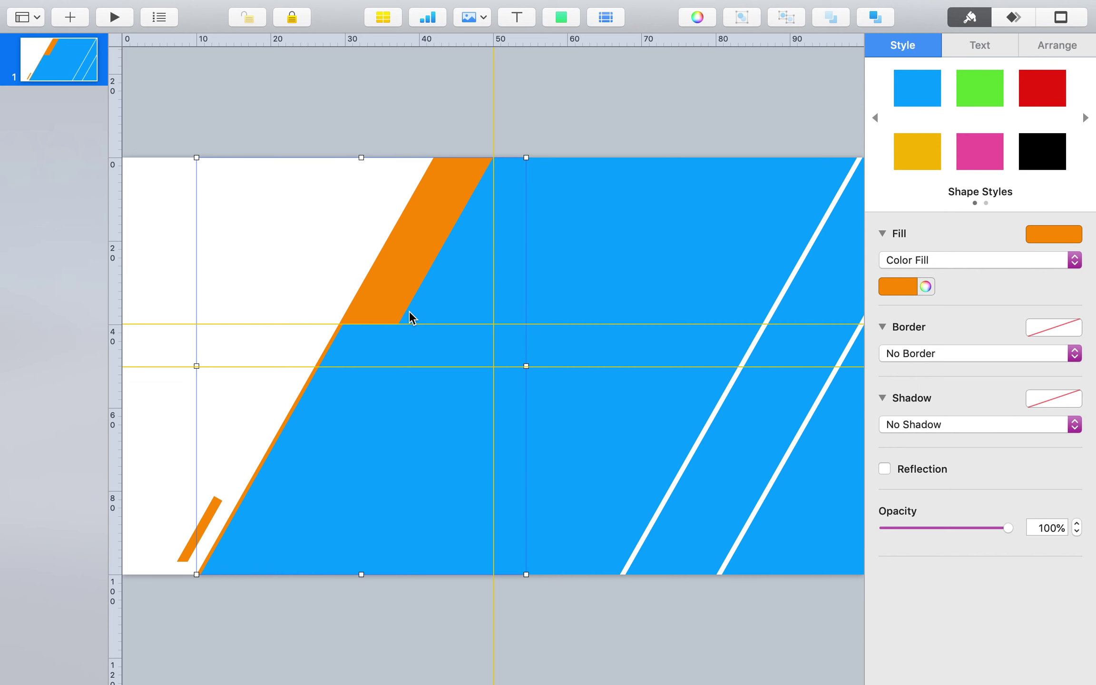
click(179, 528)
mouse_move(197, 534)
mouse_down()
mouse_move(187, 544)
mouse_move(196, 546)
mouse_up()
Trim the small orange strip's upper end flat by subtracting a yellow helper rectangle placed over it
click(561, 17)
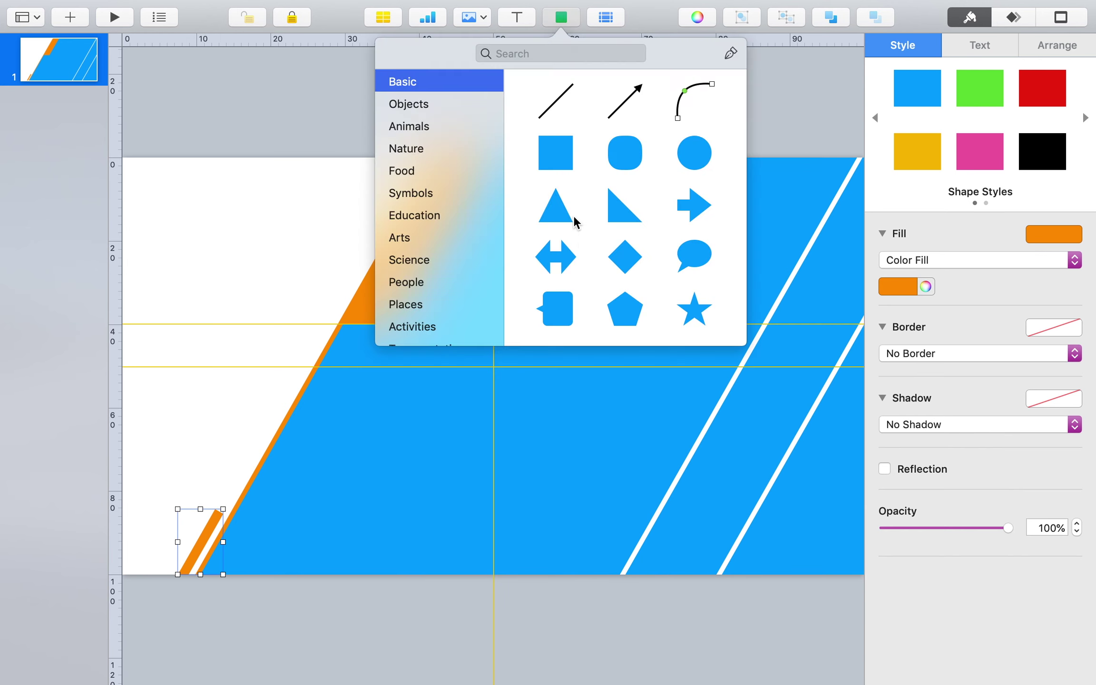
click(561, 209)
click(937, 161)
drag(492, 365, 212, 524)
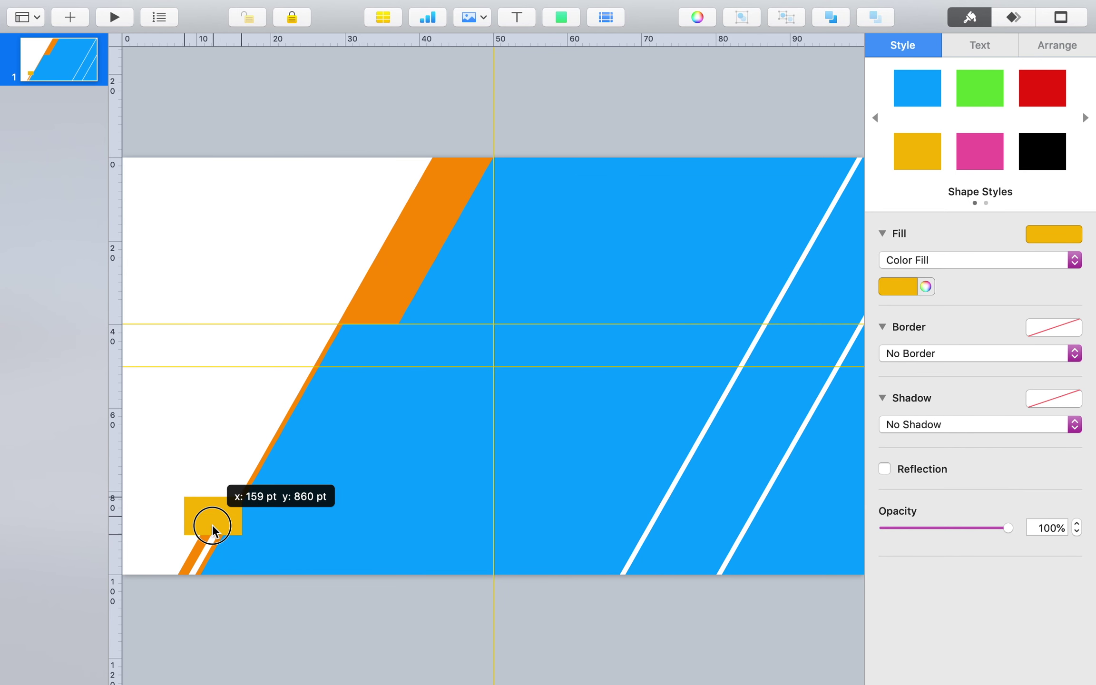
shift+click(208, 552)
click(1057, 45)
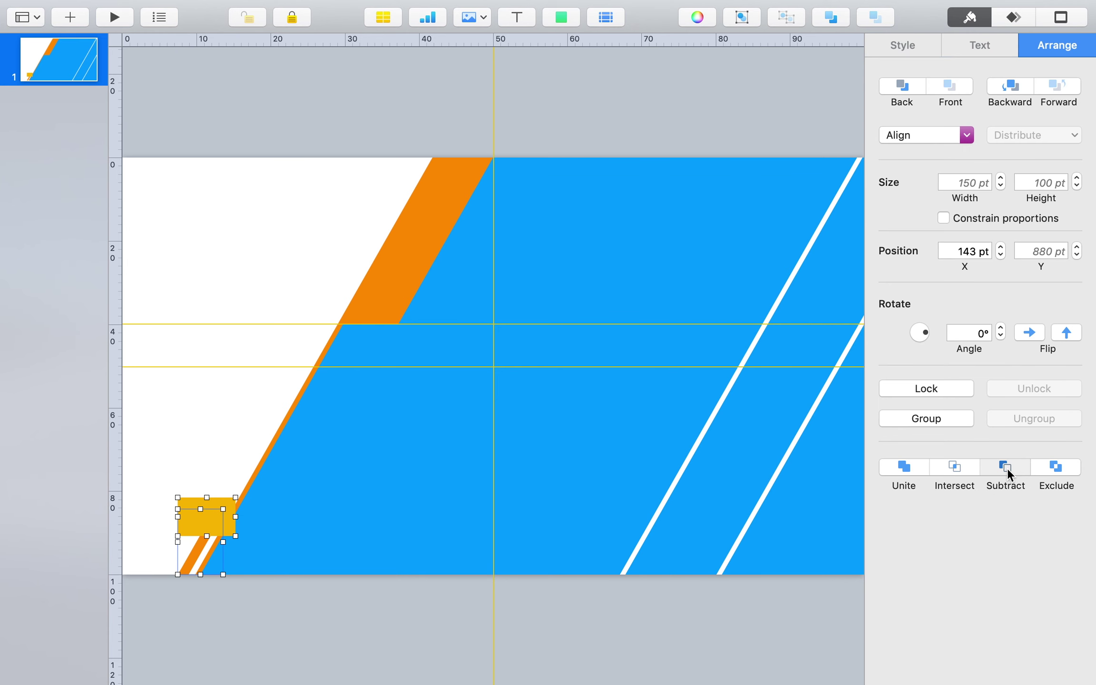
click(1005, 472)
Draw an open pen line from the small strip's upper end parallel to the band, then horizontally along the upper guide to the orange band
click(561, 17)
click(729, 52)
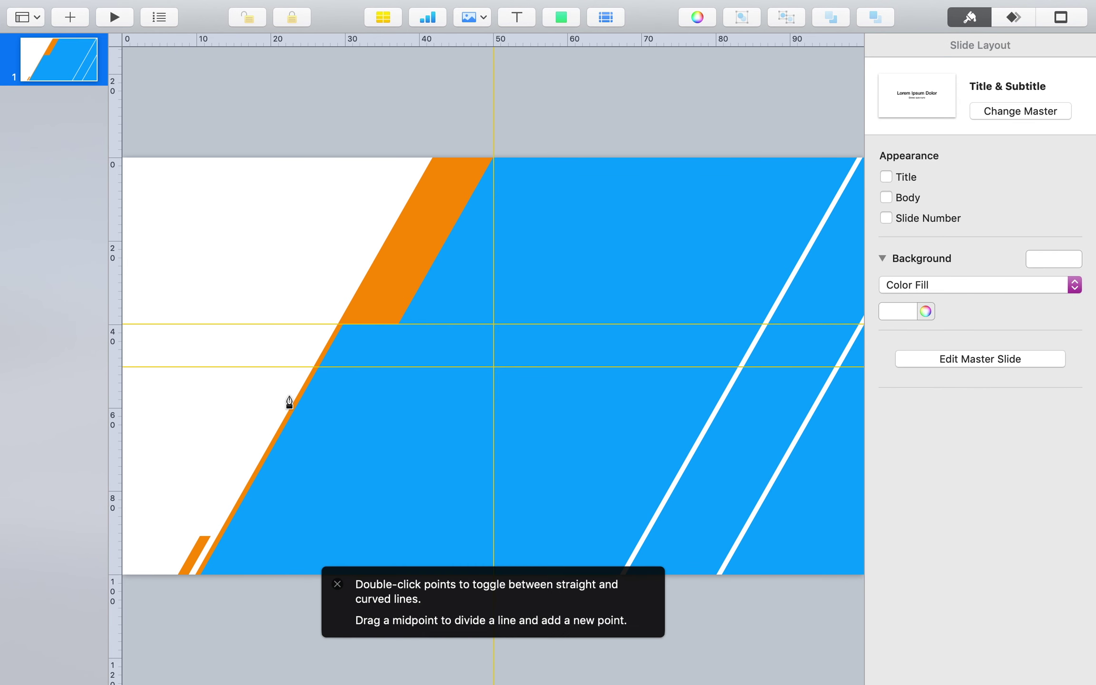
click(204, 539)
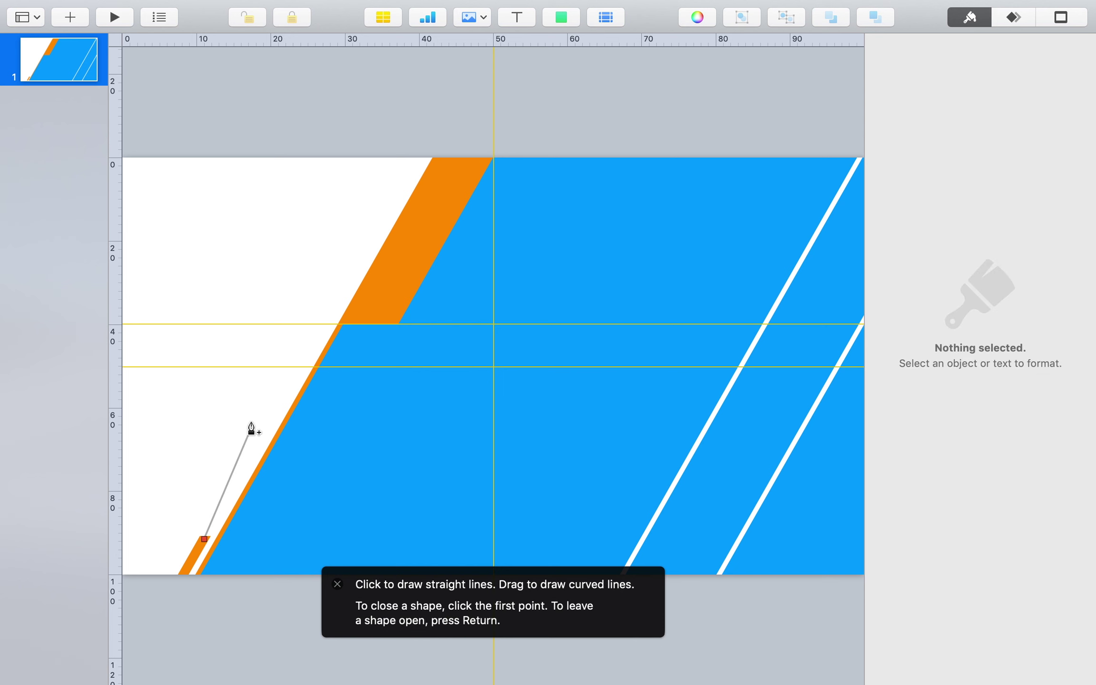
click(329, 324)
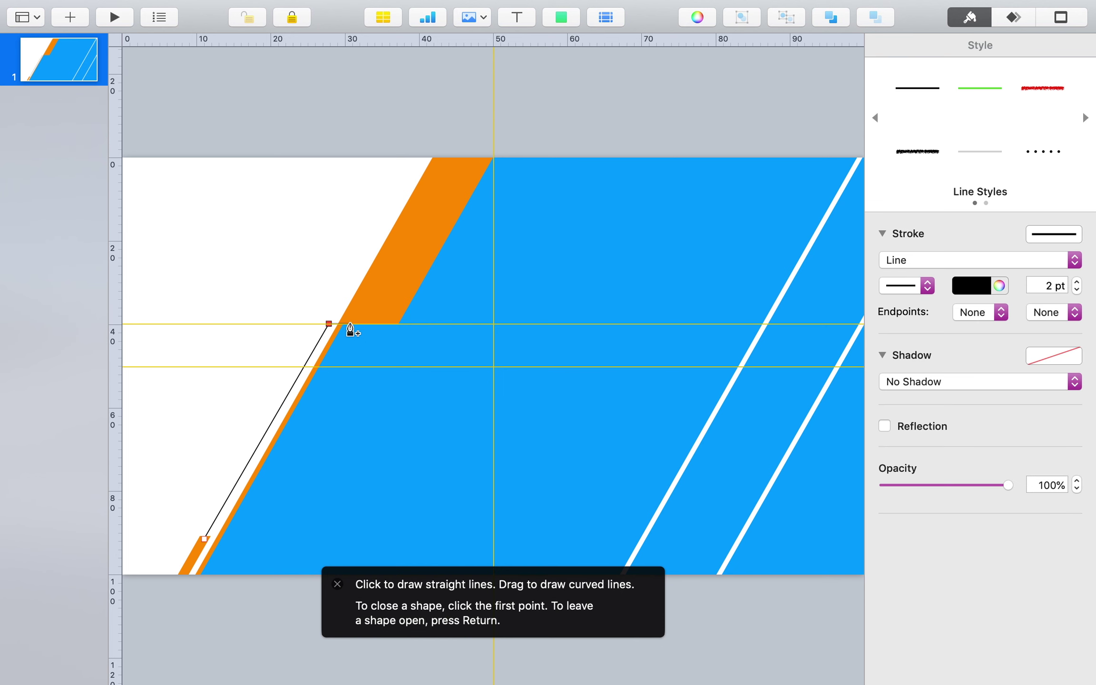
click(350, 324)
key(Return)
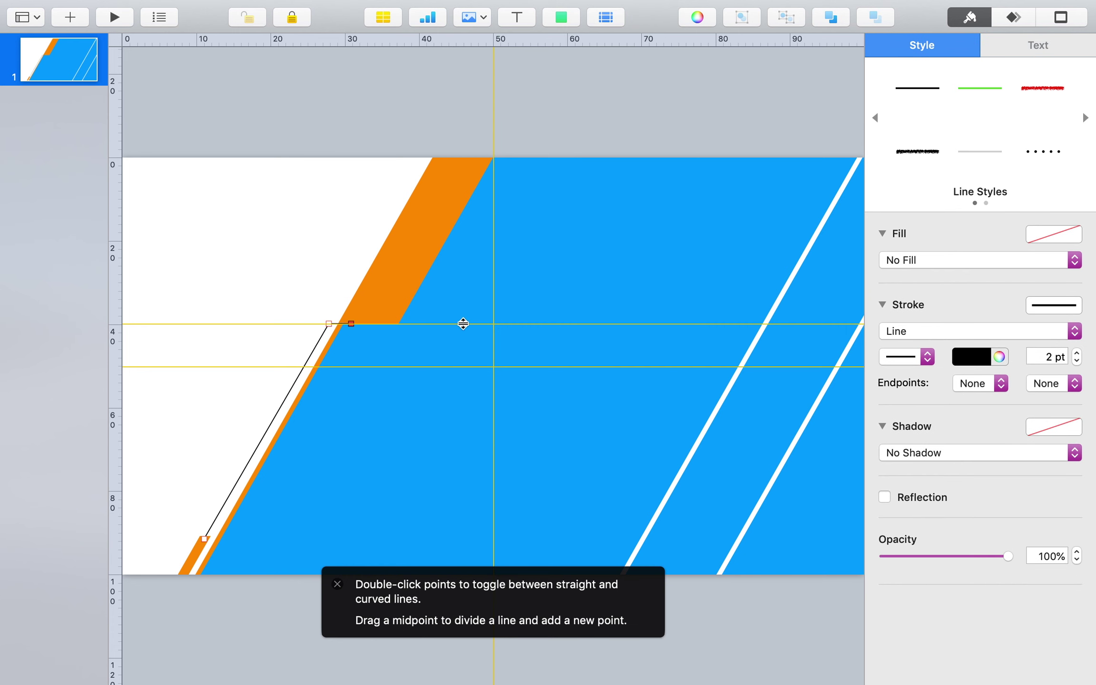
Set the pen line's stroke to 6 pt and color it orange
click(1044, 365)
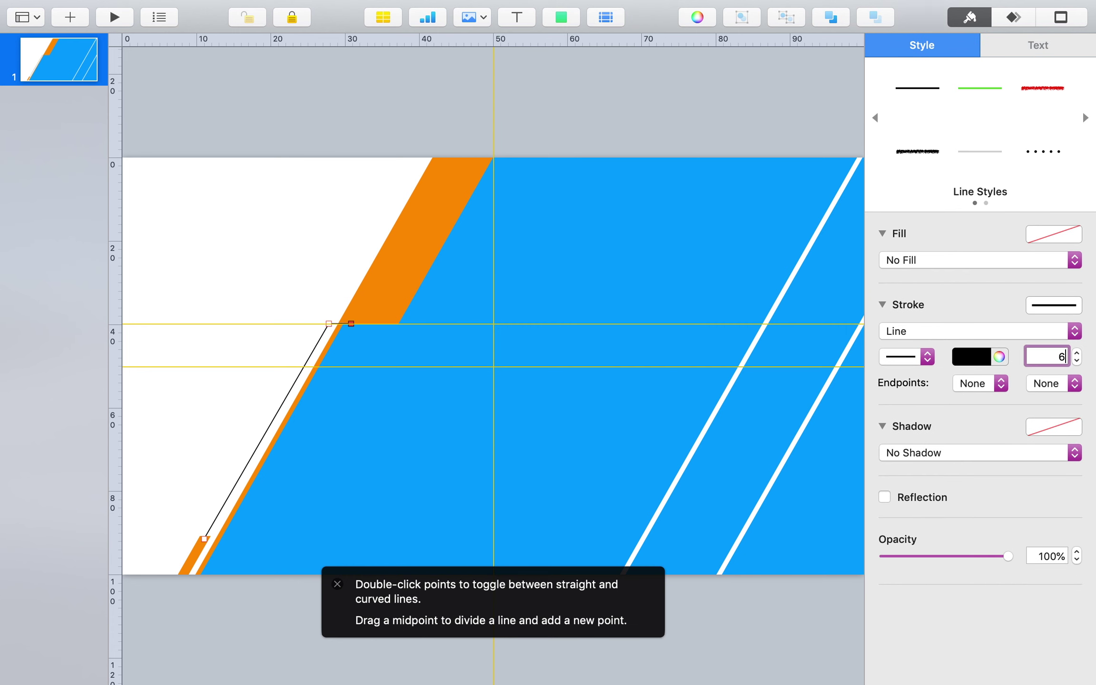
text(6)
key(Return)
click(985, 358)
click(995, 446)
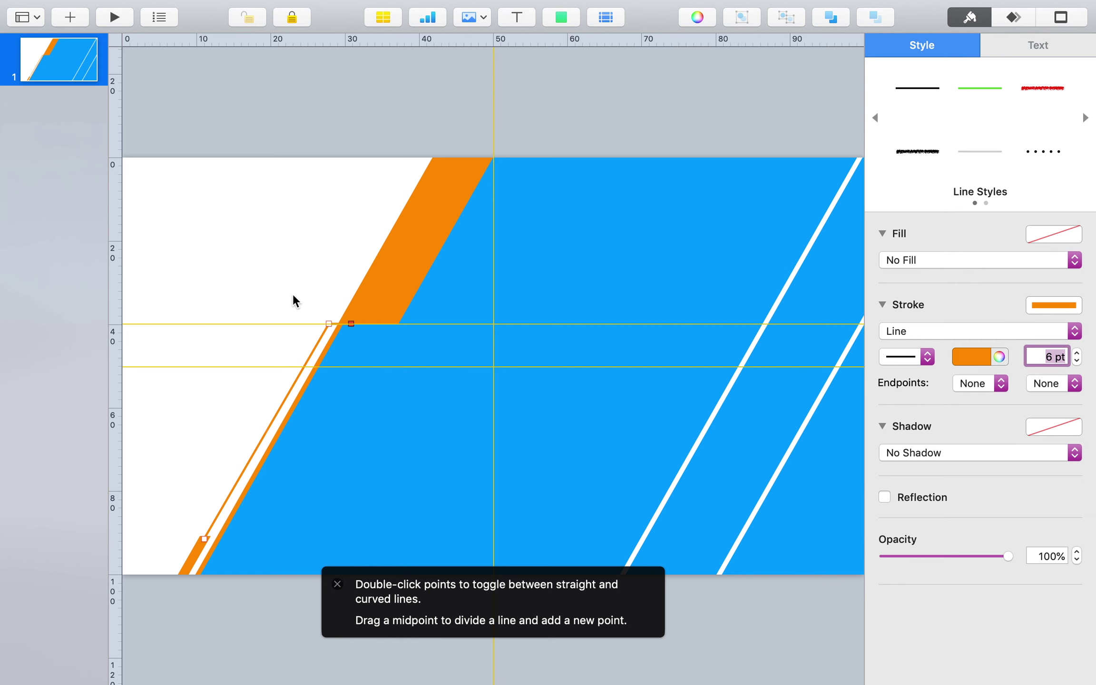
Nudge the orange pen line right to X 220 pt and shift the small orange strip right to line up with it
click(293, 295)
click(255, 455)
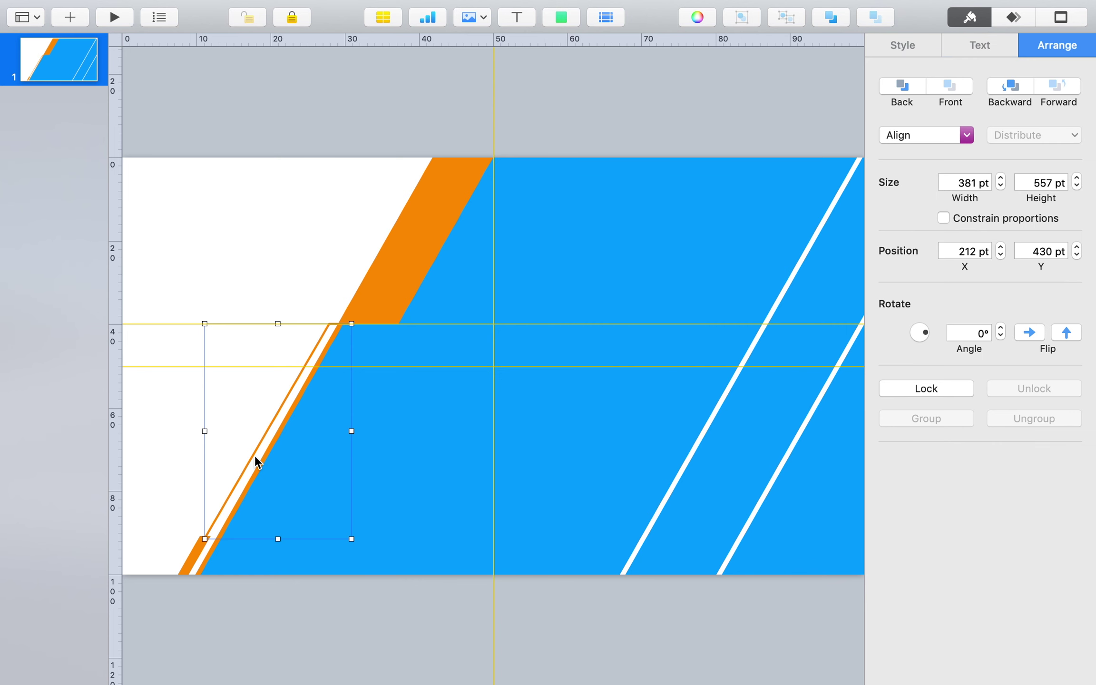
key(Right)
key(Right)
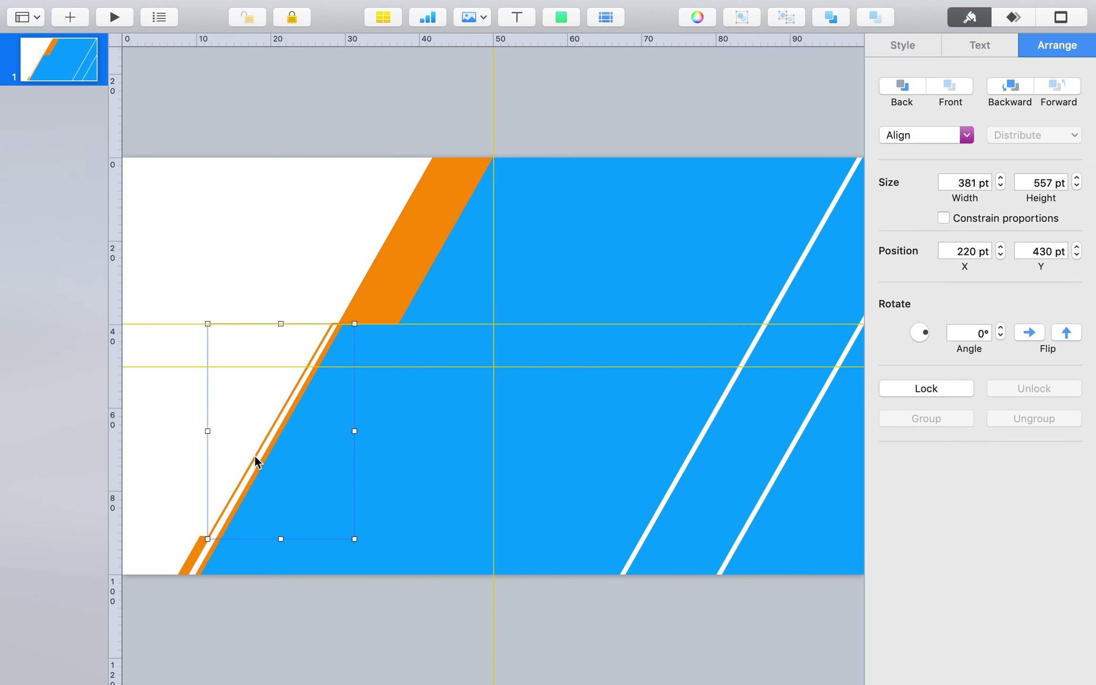
click(196, 558)
key(Right)
key(Right)
key(Right)
key(Right)
key(Right)
key(Right)
Unite the three blue shapes into a single shape
click(358, 348)
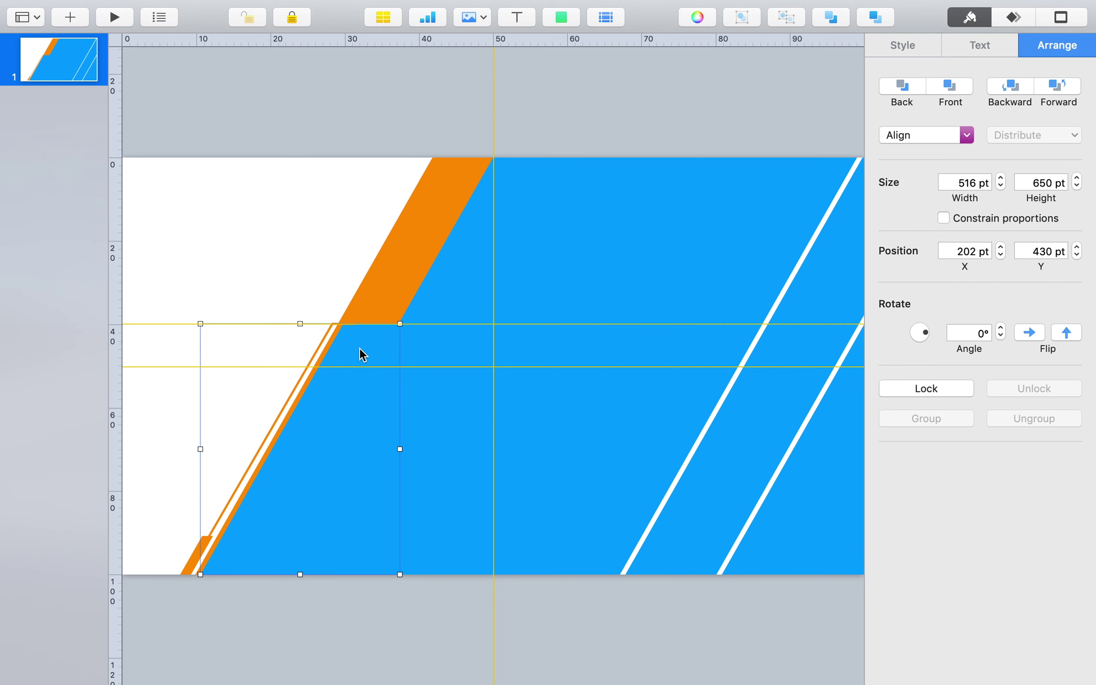
shift+click(455, 310)
shift+click(757, 451)
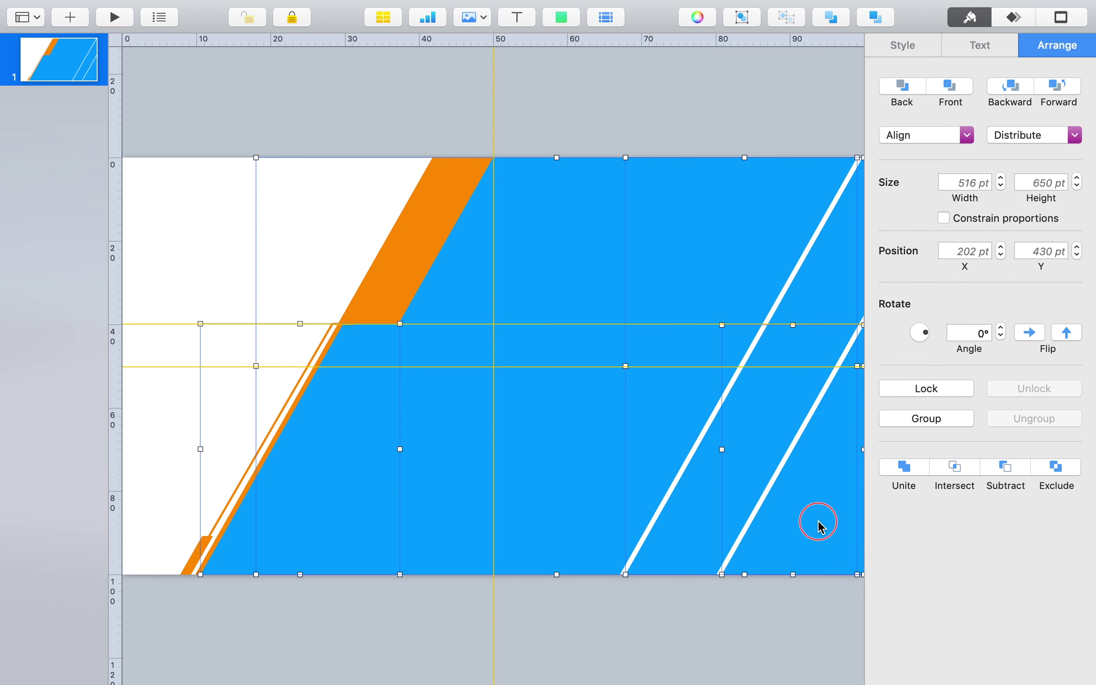
click(904, 466)
Fill the united blue shape with the city skyline photo and scale the photo to 1837 by 1469 pt
click(789, 668)
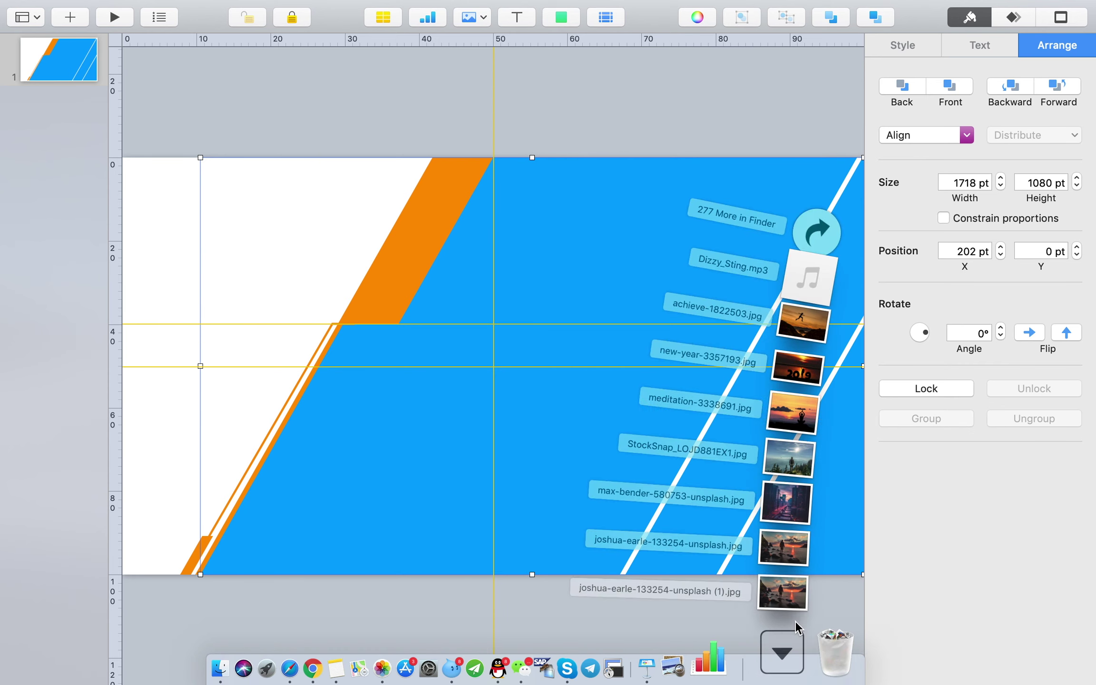
drag(817, 471, 522, 413)
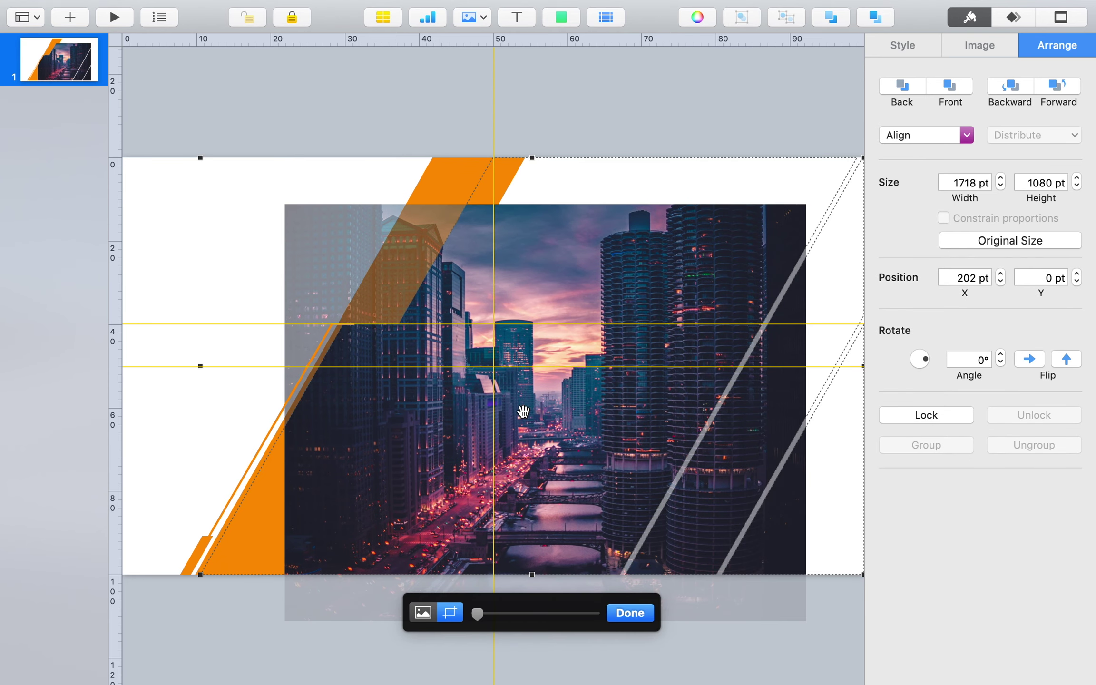
click(1010, 241)
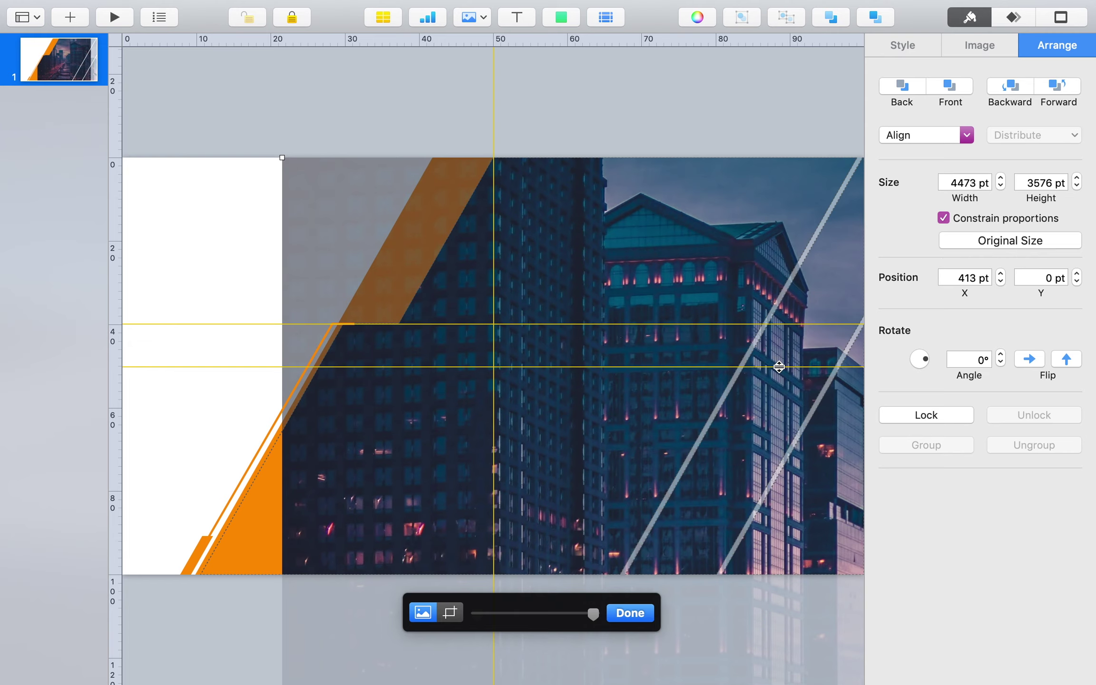
scroll(779, 367, down, 3)
scroll(779, 367, down, 3)
drag(828, 626, 543, 418)
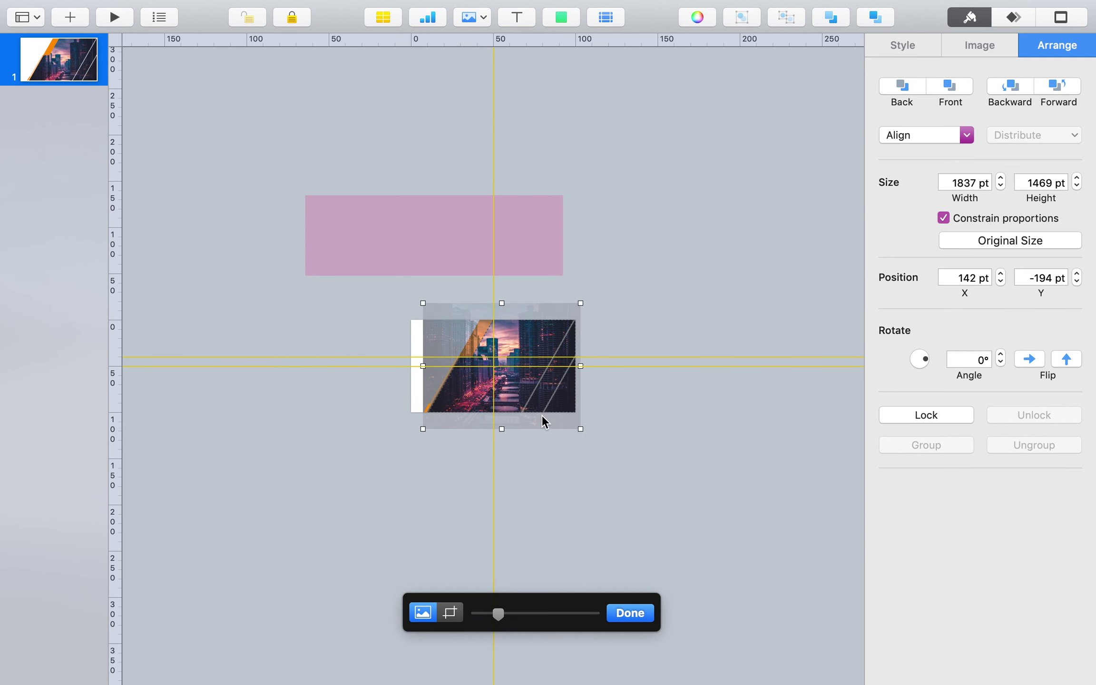
click(561, 240)
key(super+shift+0)
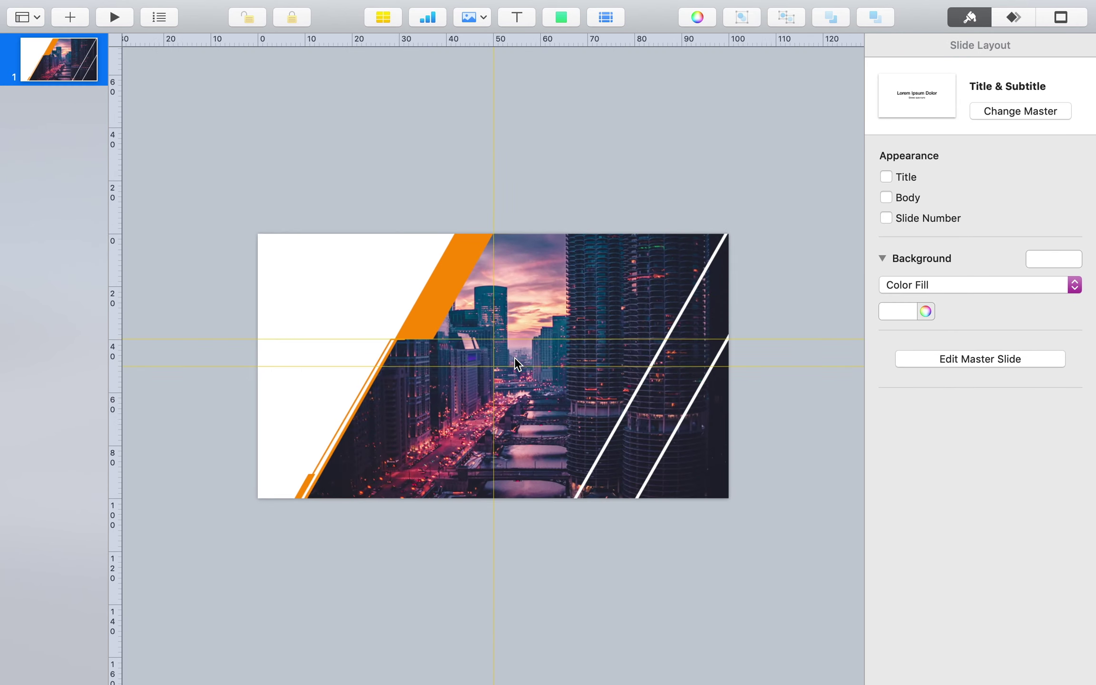
Enlarge the masked city photo to 2148 by 1717 pt and reposition it at X 164 pt, Y -347 pt
key(super+shift+period)
double_click(633, 472)
drag(600, 508, 626, 496)
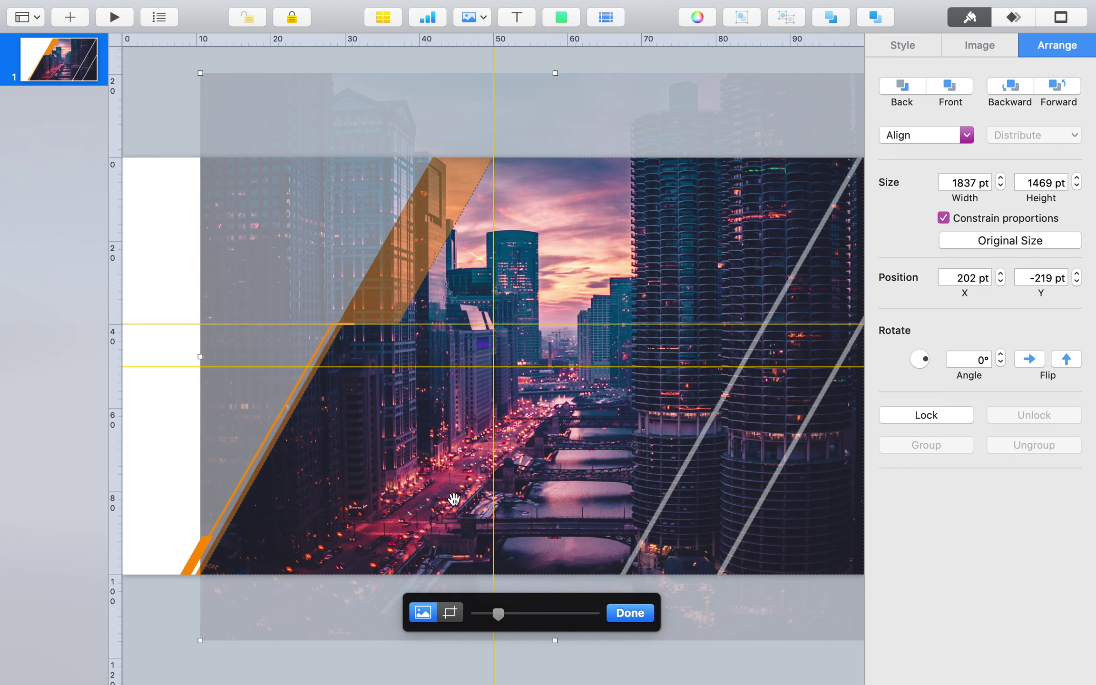
drag(200, 356, 145, 357)
drag(547, 463, 602, 463)
drag(201, 357, 133, 356)
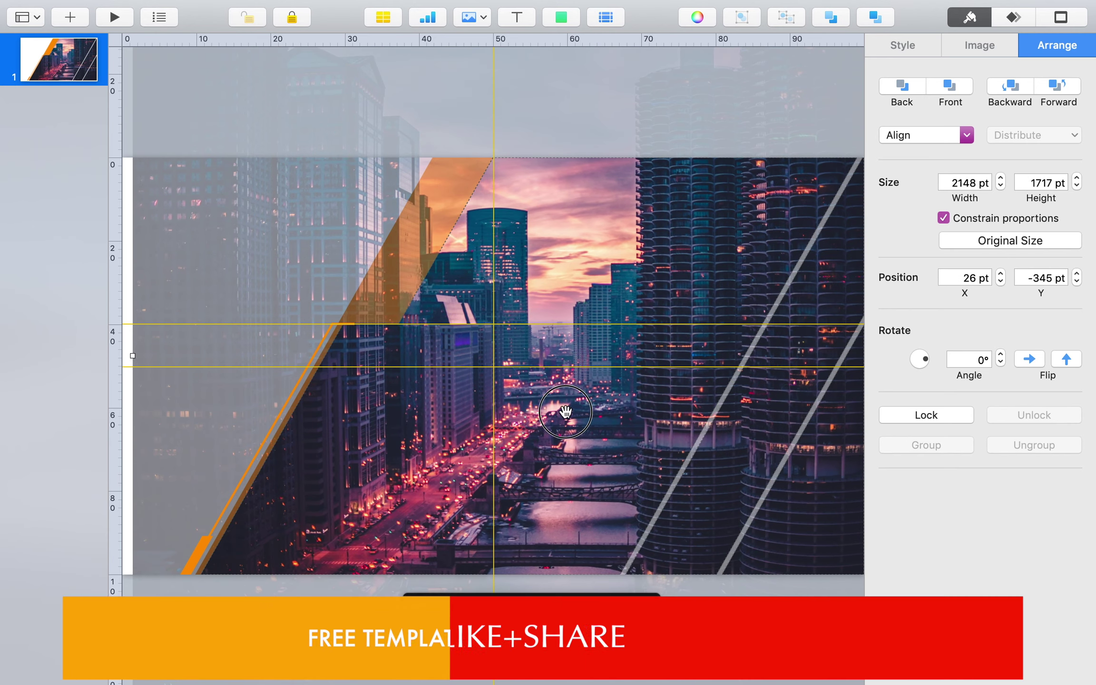
drag(565, 412, 618, 412)
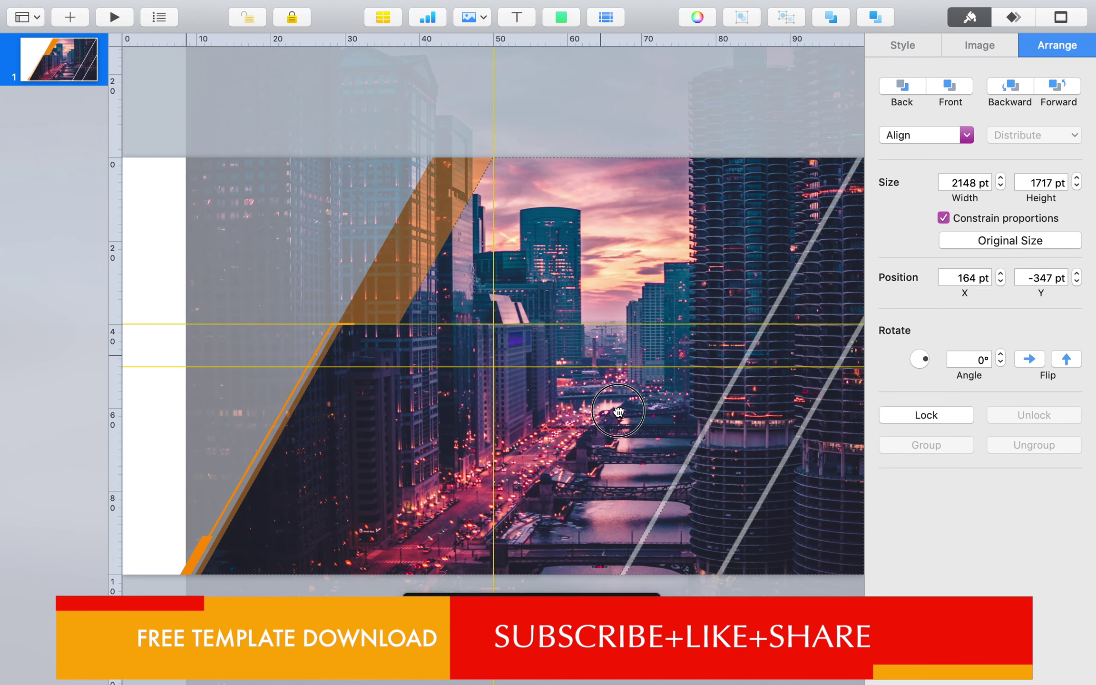
click(435, 118)
click(435, 118)
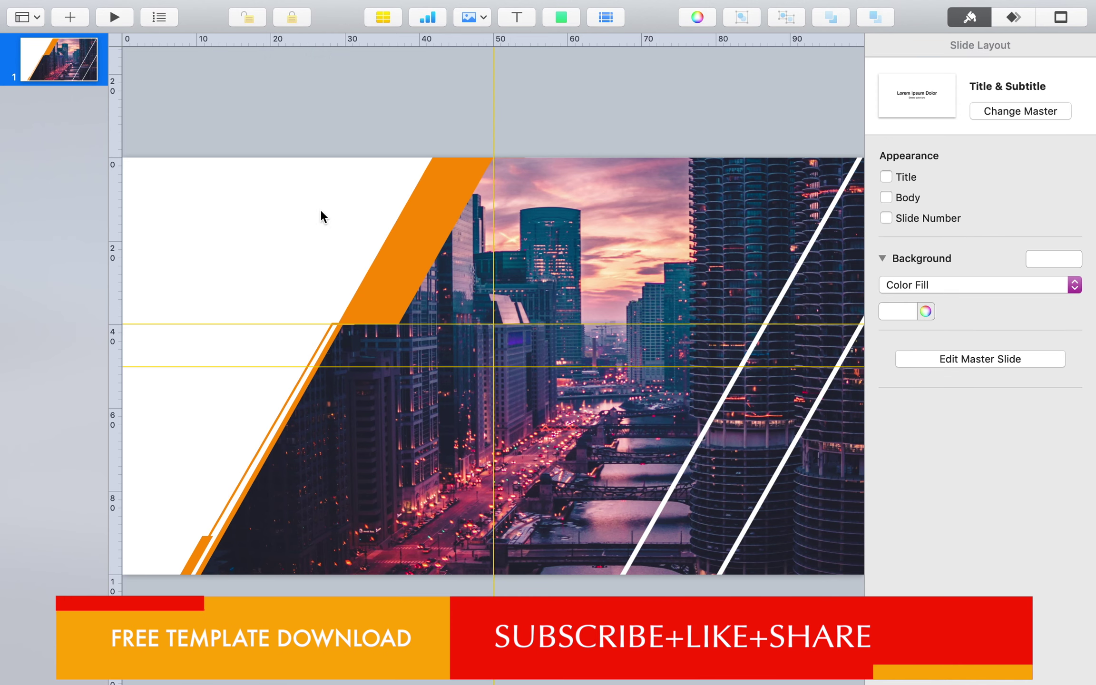
Change the slide background fill to a dark slate gray
click(929, 312)
click(880, 314)
click(711, 163)
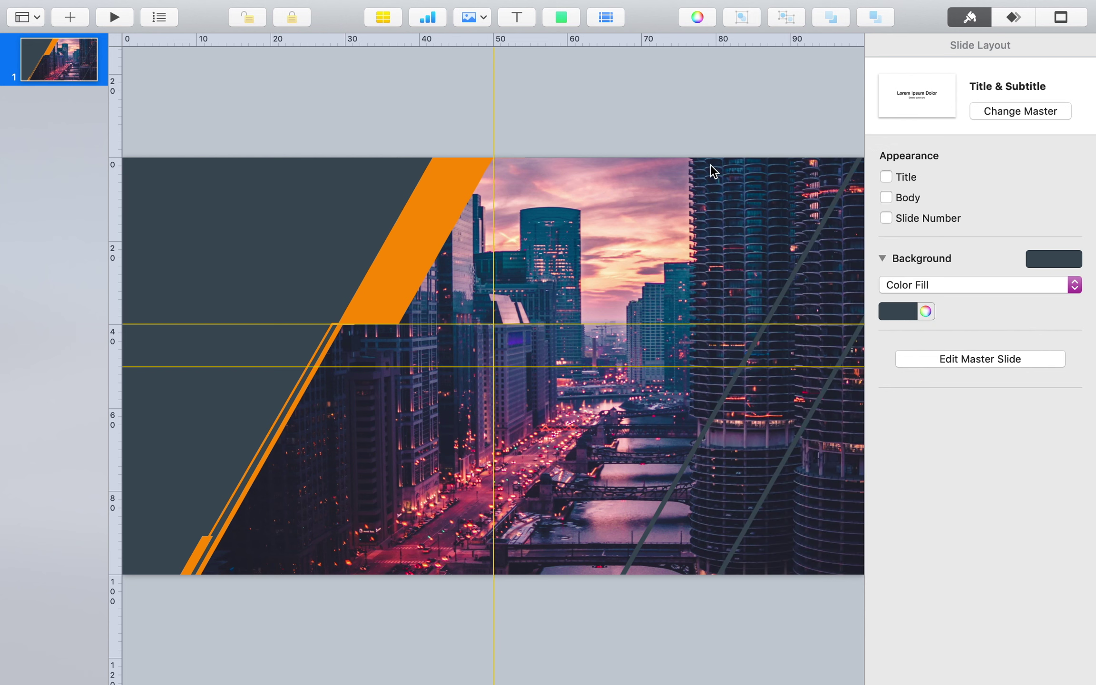
Add a text box reading HEADING in orange and place it in the slide's upper-left dark area
click(519, 17)
click(489, 365)
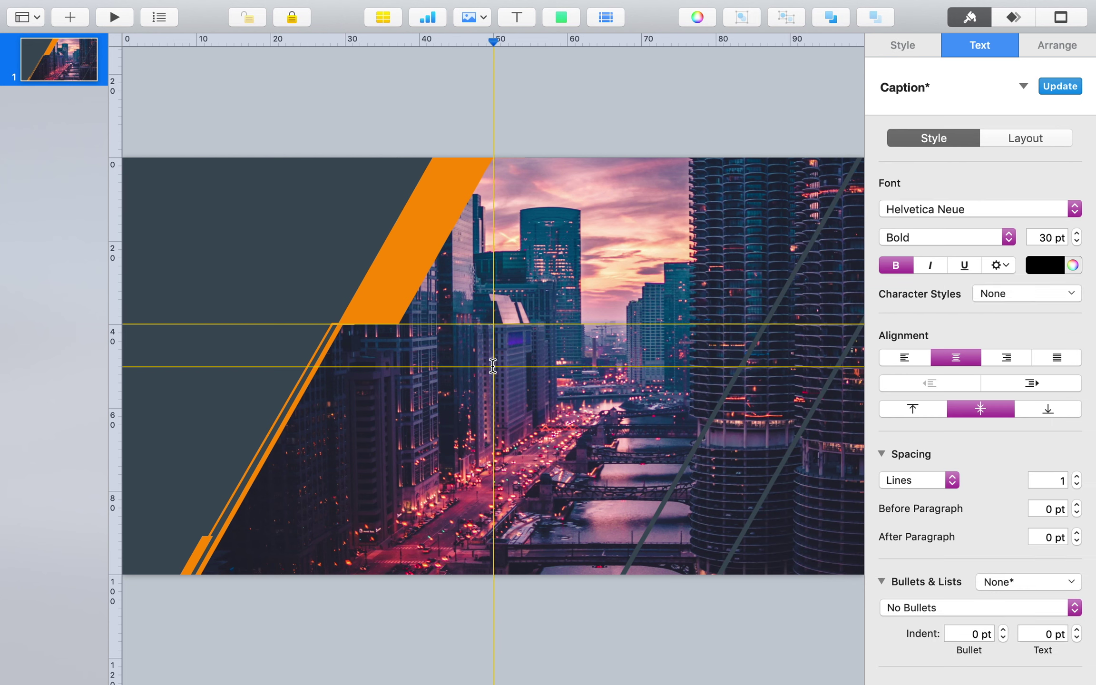
click(1033, 266)
click(996, 352)
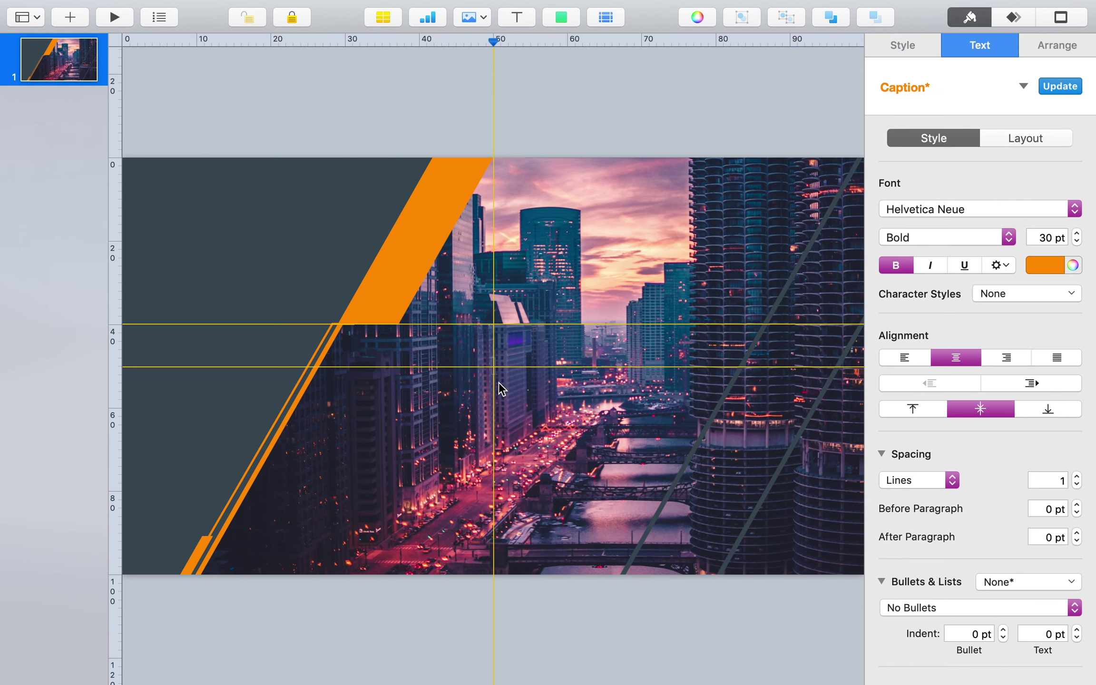
click(494, 375)
drag(501, 367, 245, 196)
Set the HEADING text to the Silom font at 150 pt
double_click(229, 194)
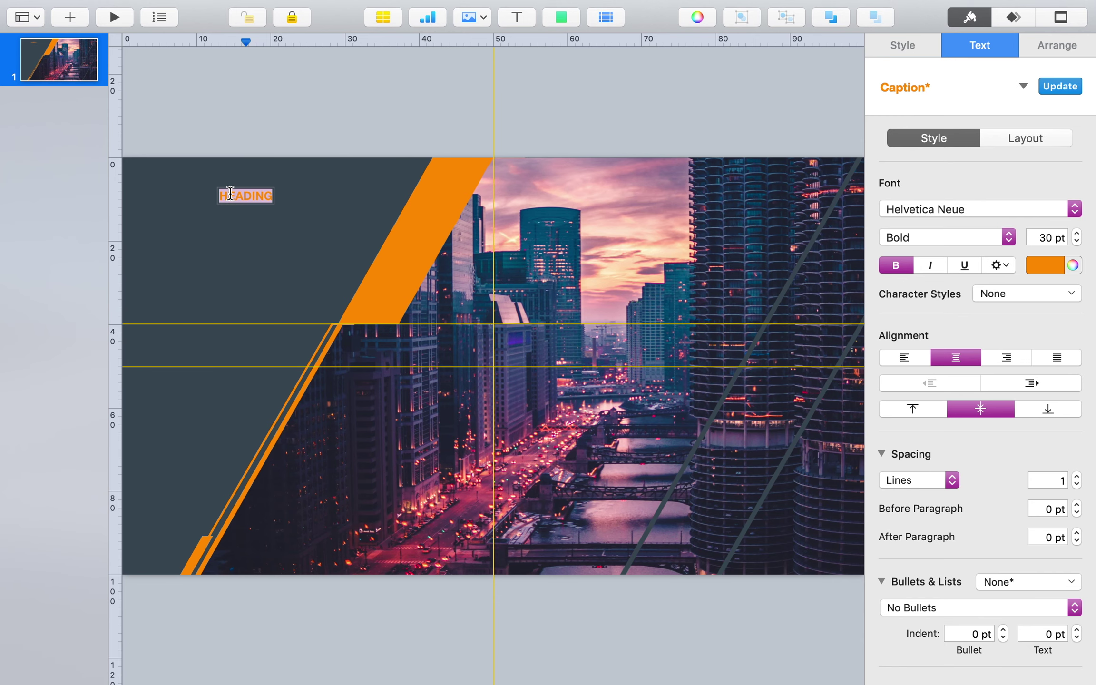
click(900, 215)
click(916, 21)
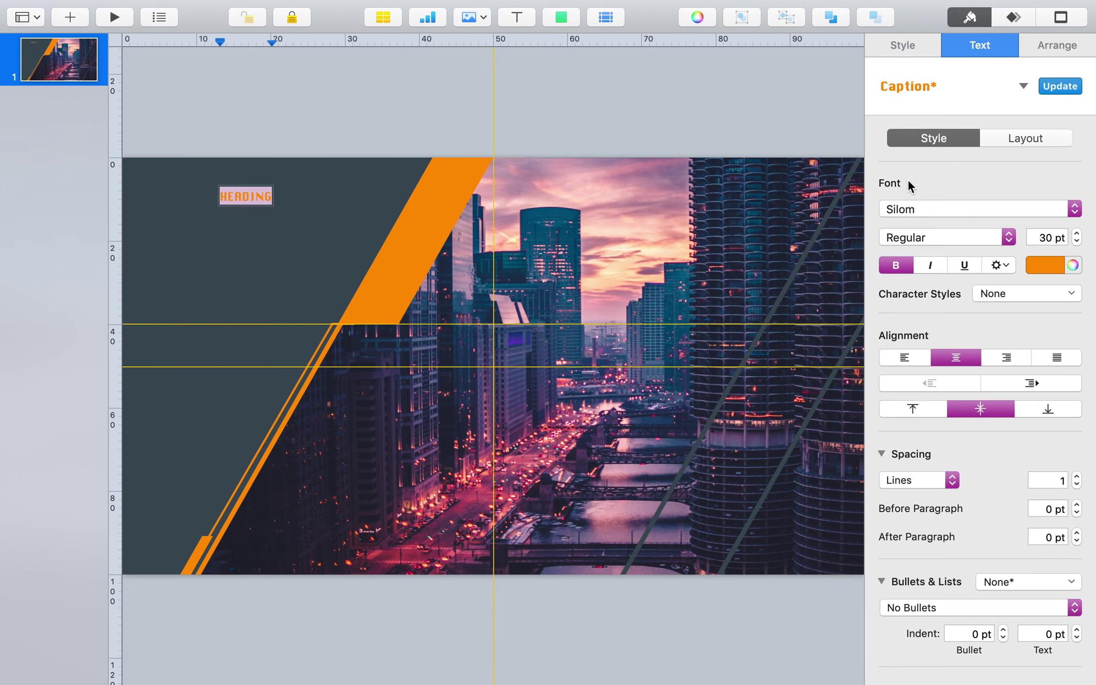
click(1041, 238)
key(Return)
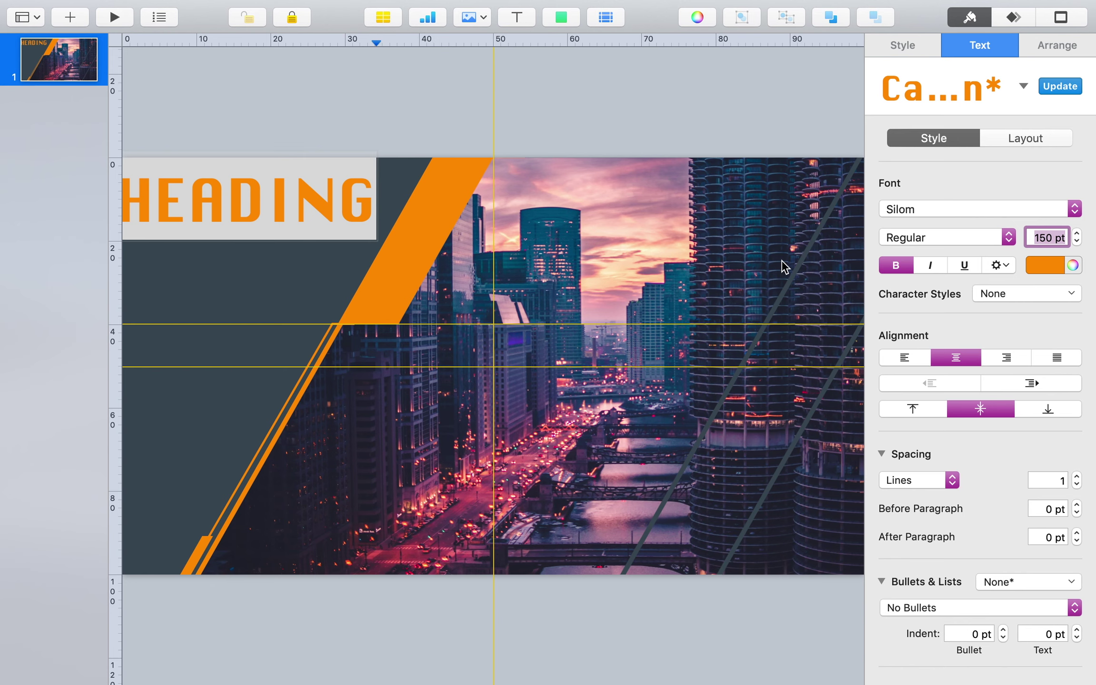
Move the heading fully inside the dark area and set its text size to 120 pt
mouse_move(285, 209)
mouse_down()
mouse_move(307, 202)
mouse_move(299, 210)
mouse_up()
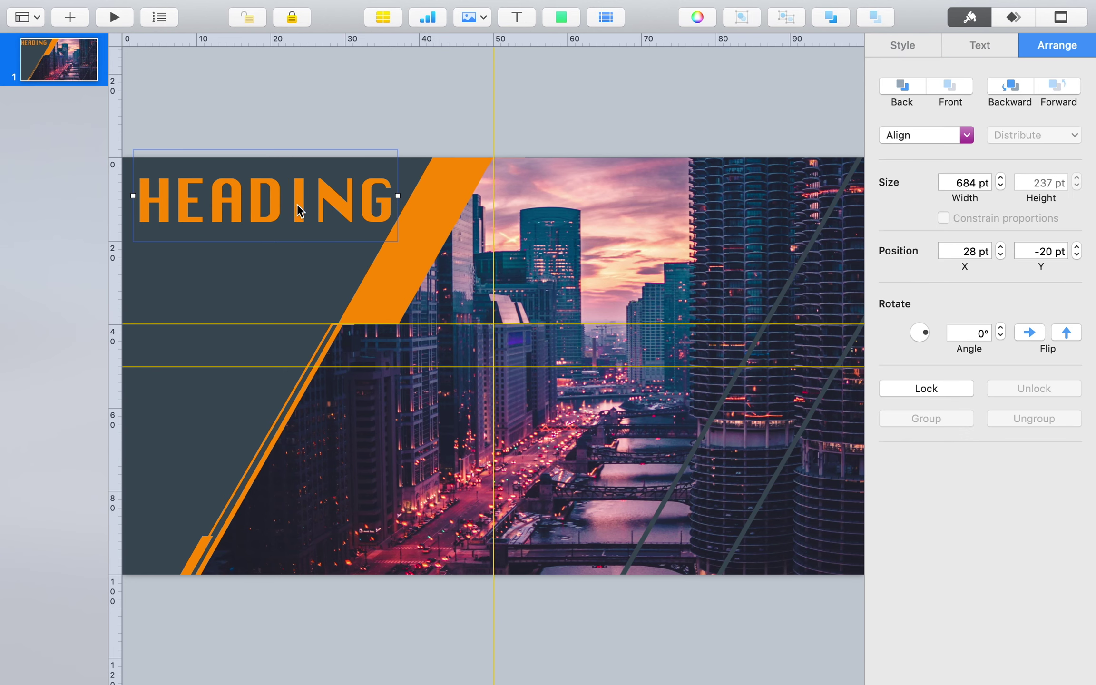
double_click(239, 216)
click(1047, 238)
text(120)
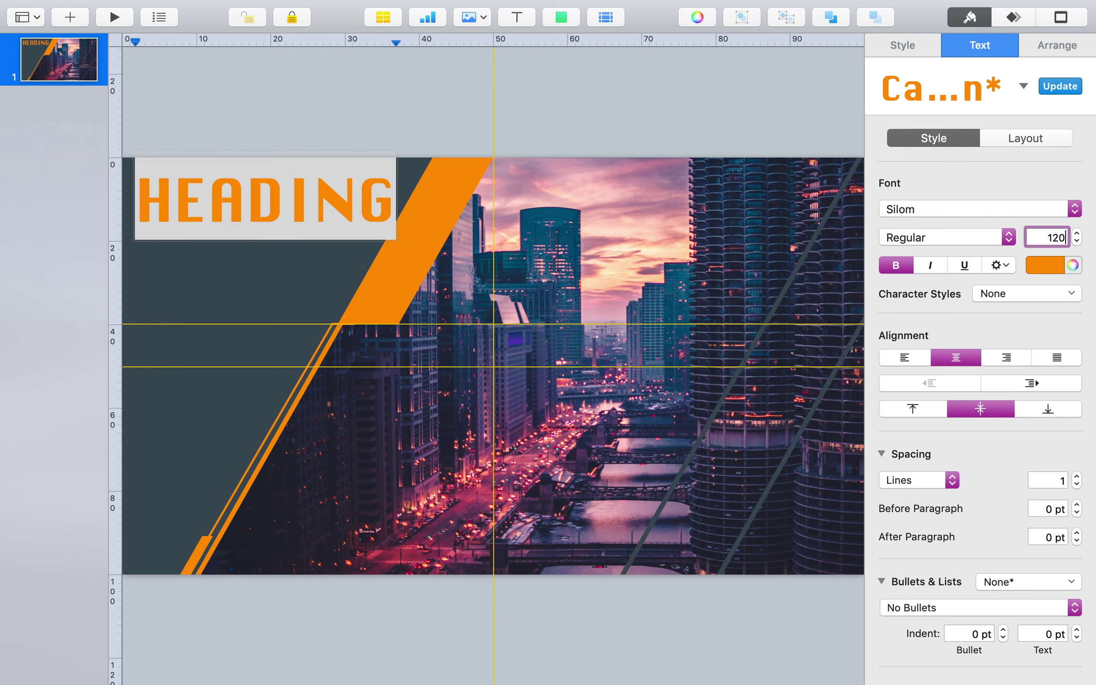
key(Return)
key(Escape)
Duplicate the HEADING text below the original, set the copy's size to 50 pt and change its wording to ADD YOUR SUBTITLE
drag(281, 190, 256, 286)
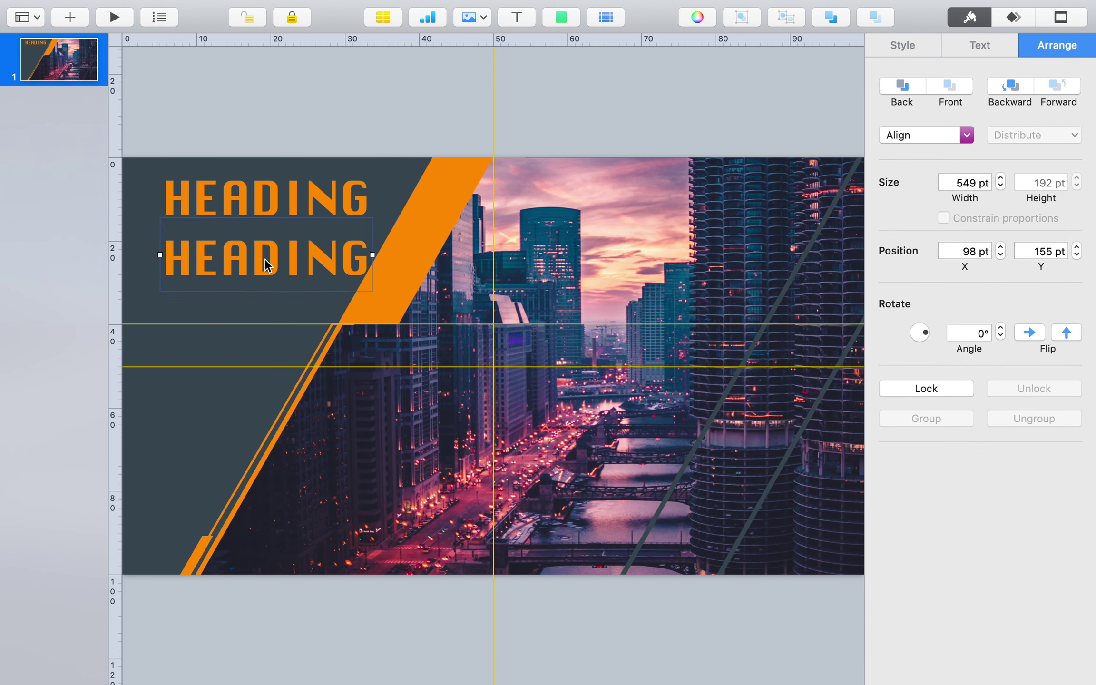
double_click(256, 261)
click(1030, 238)
text(50)
key(Return)
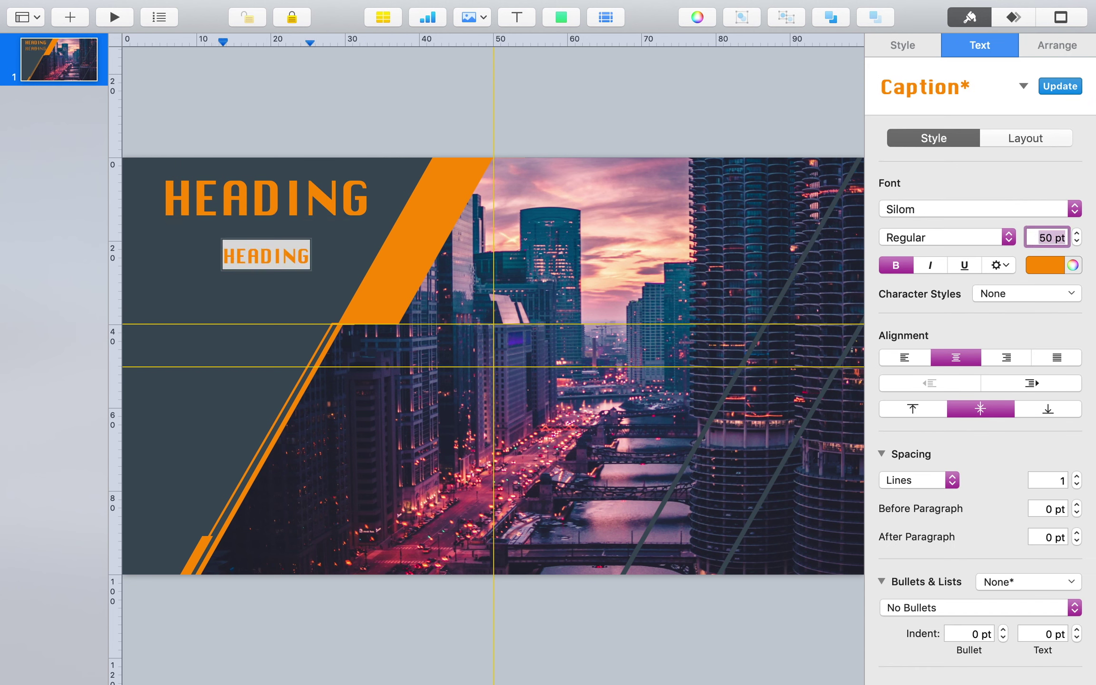
text(ADD YOUR SUB)
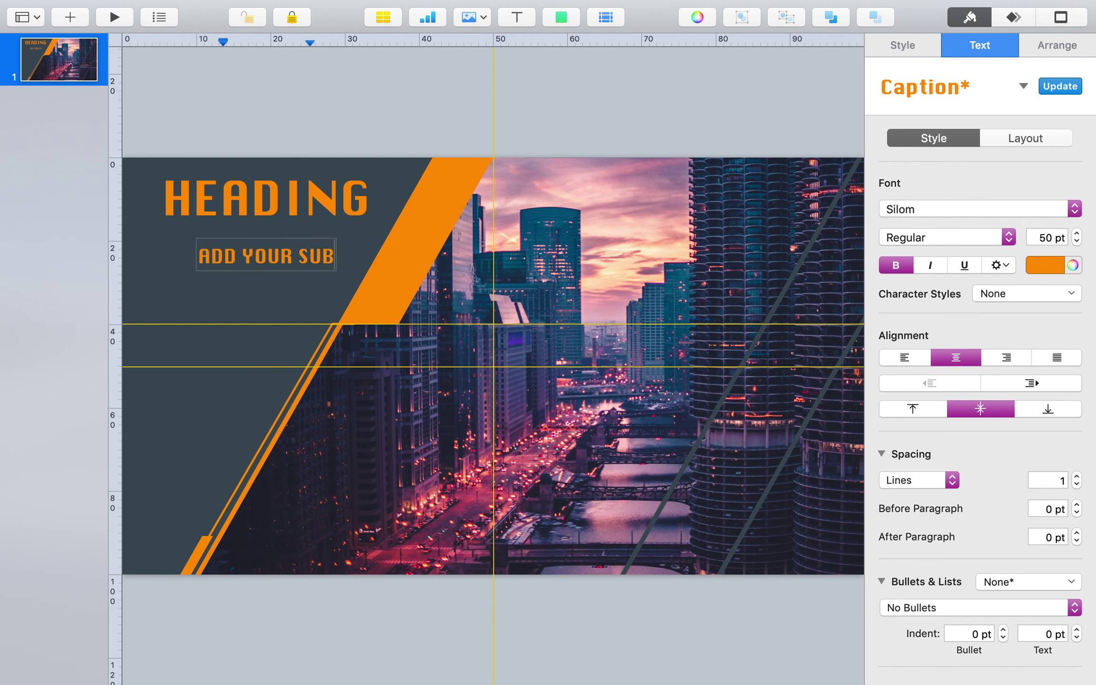
text(TITLE)
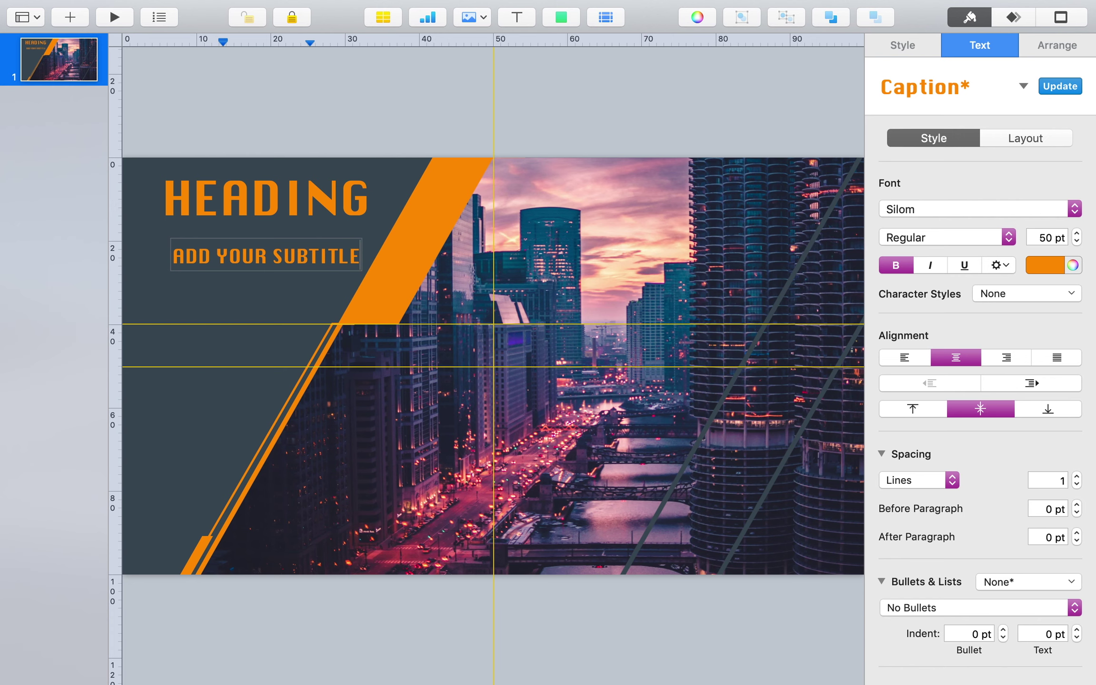
Color the subtitle text white and place it closer beneath the heading, within the slide's dark area
click(261, 107)
click(252, 267)
click(980, 47)
click(1045, 264)
click(930, 380)
drag(305, 271, 265, 248)
shift+click(284, 223)
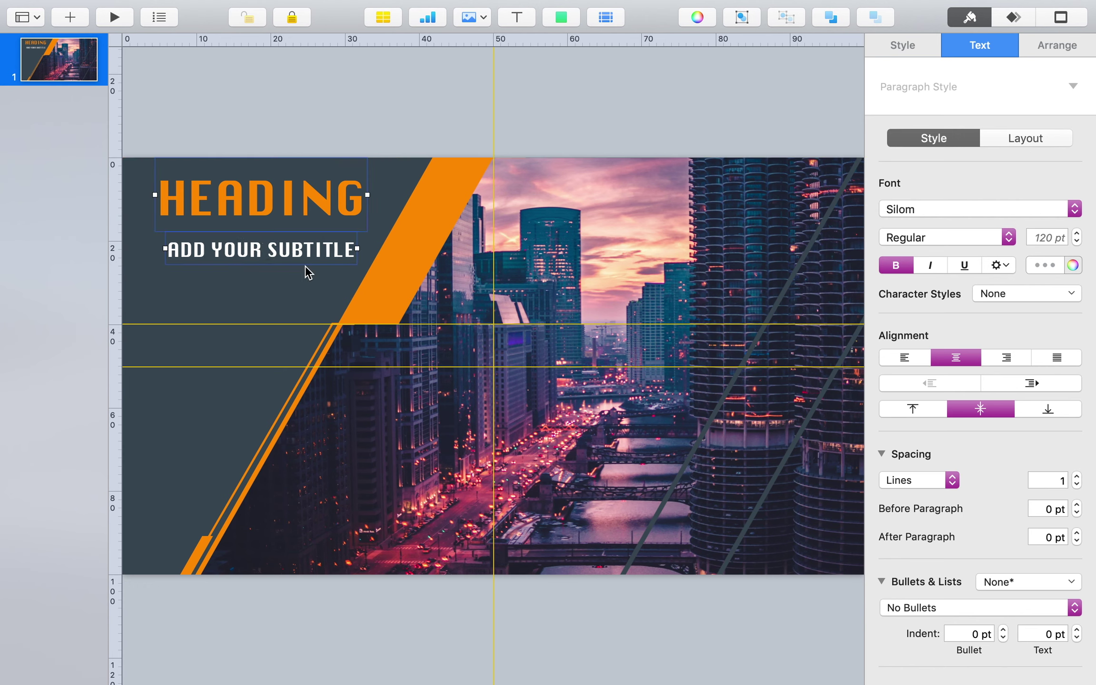
Remove the two horizontal guides and the vertical guide from the slide
click(563, 608)
drag(519, 367, 520, 680)
drag(522, 325, 509, 681)
drag(493, 627, 73, 581)
Duplicate the subtitle into the slide's lower-right corner and set the copy's text size to 35 pt
drag(259, 251, 761, 556)
double_click(1047, 237)
text(35)
key(Return)
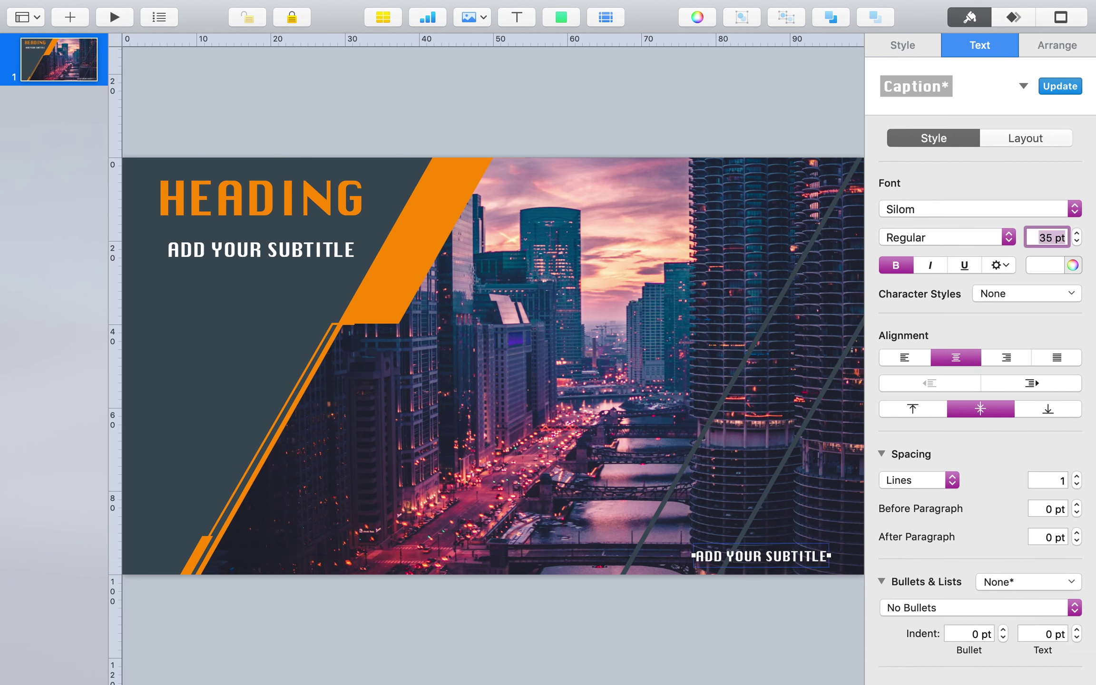
drag(778, 540, 798, 567)
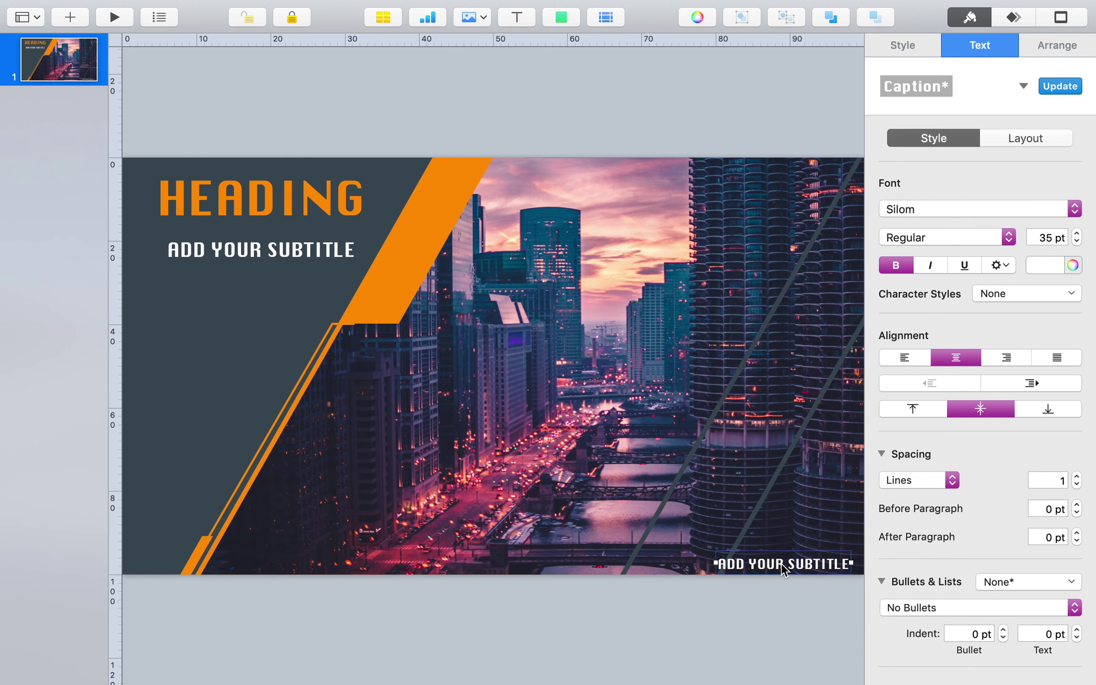
Replace the lower-right corner text with DATE:03/14/2019 and align it close to the slide's right edge
double_click(786, 564)
text(DATE)
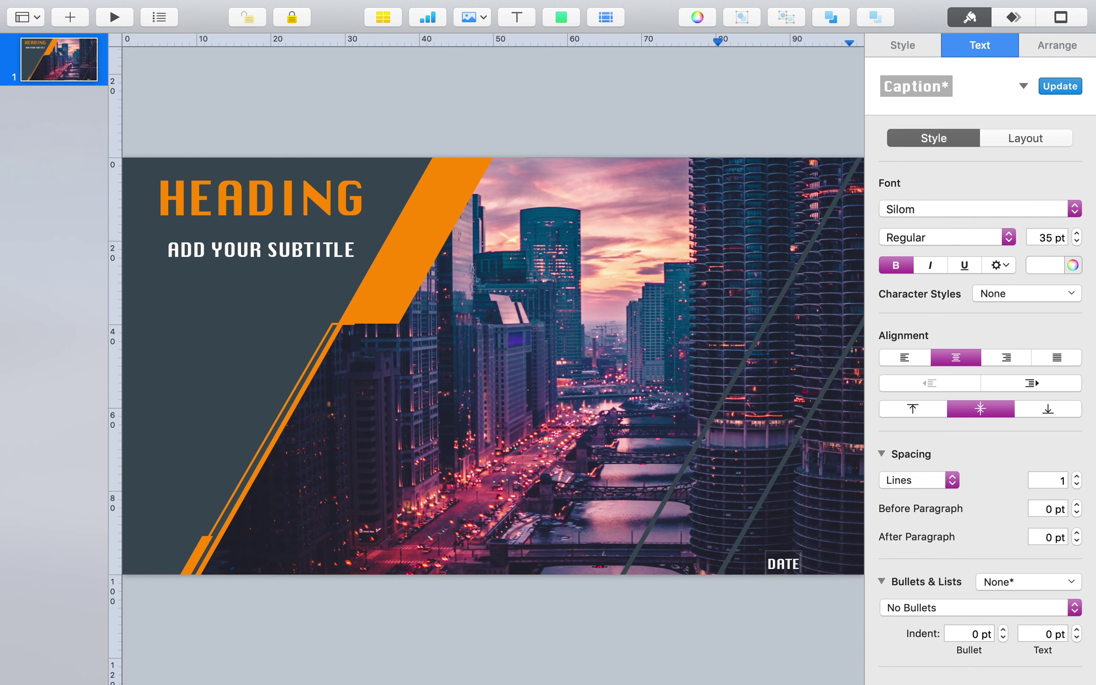
text(:03/)
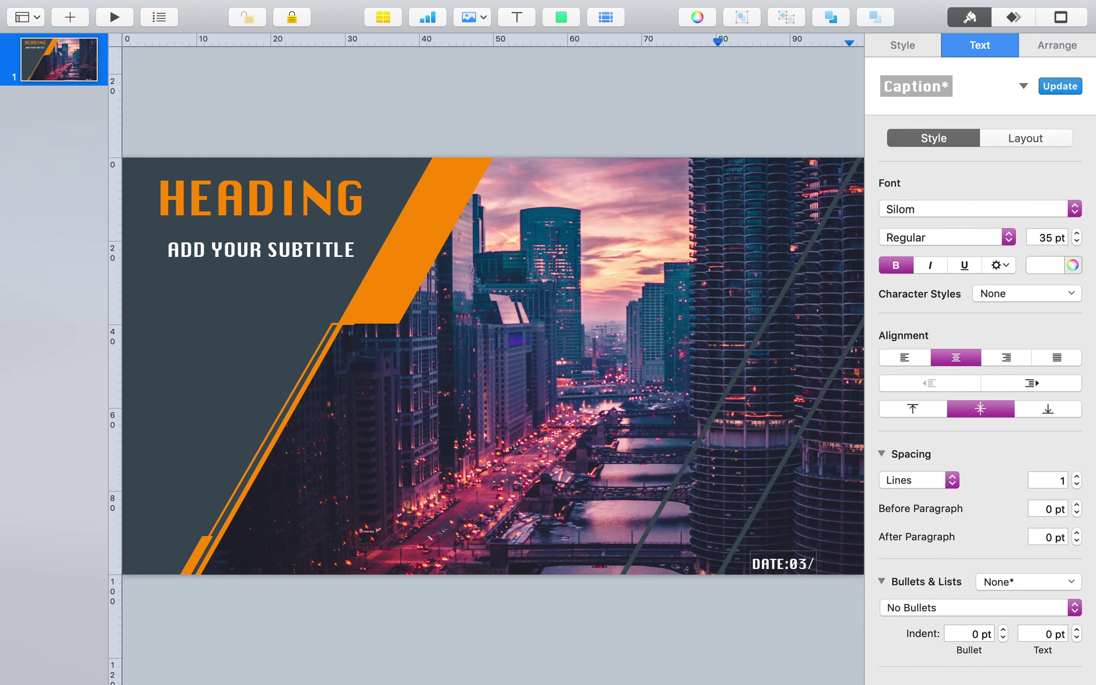
text(14/2019)
drag(765, 569, 781, 571)
Play the finished slide as a slideshow
click(675, 533)
click(114, 17)
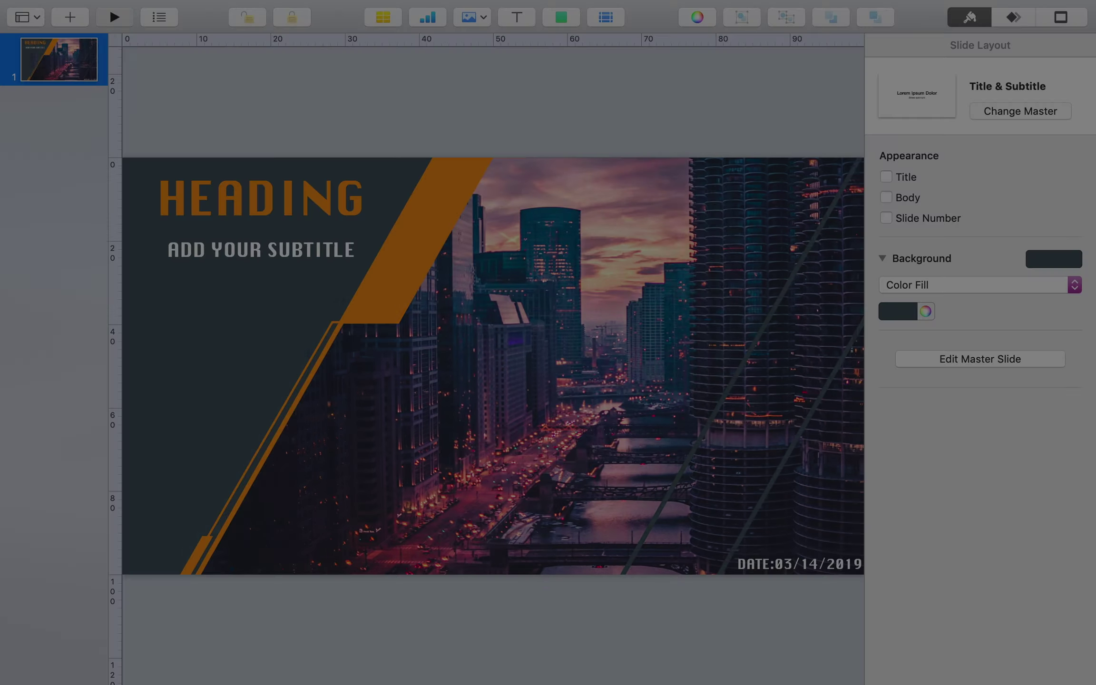